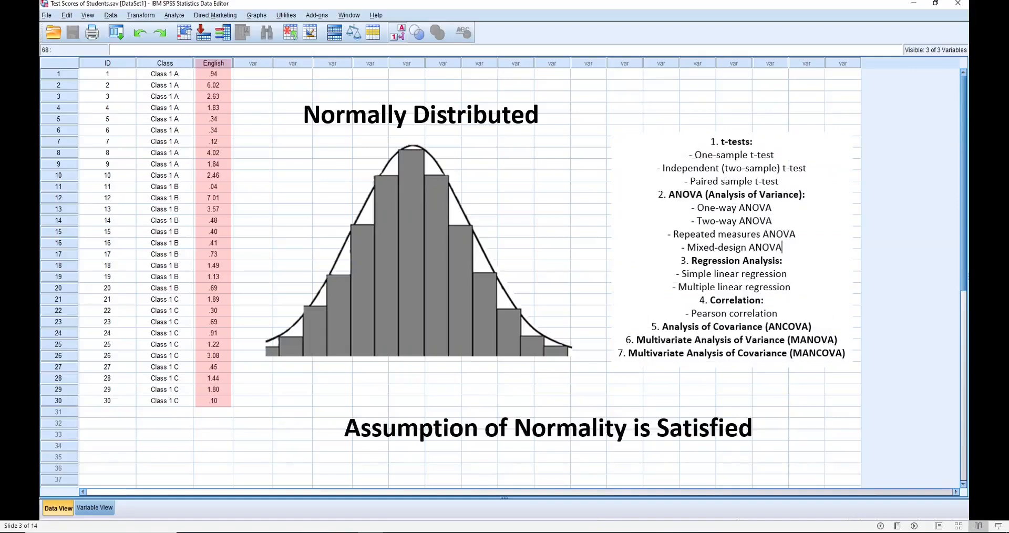
key("Right")
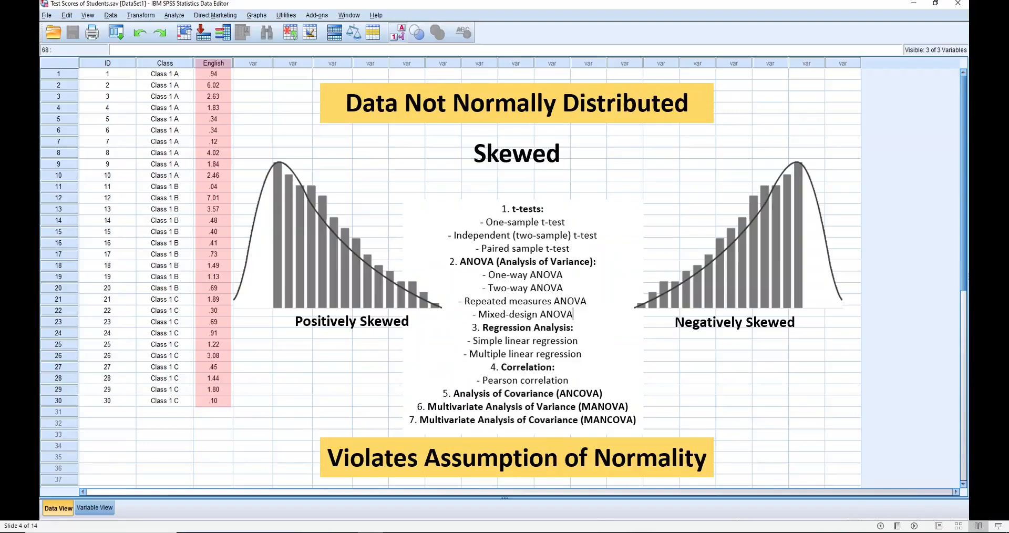
key("Right")
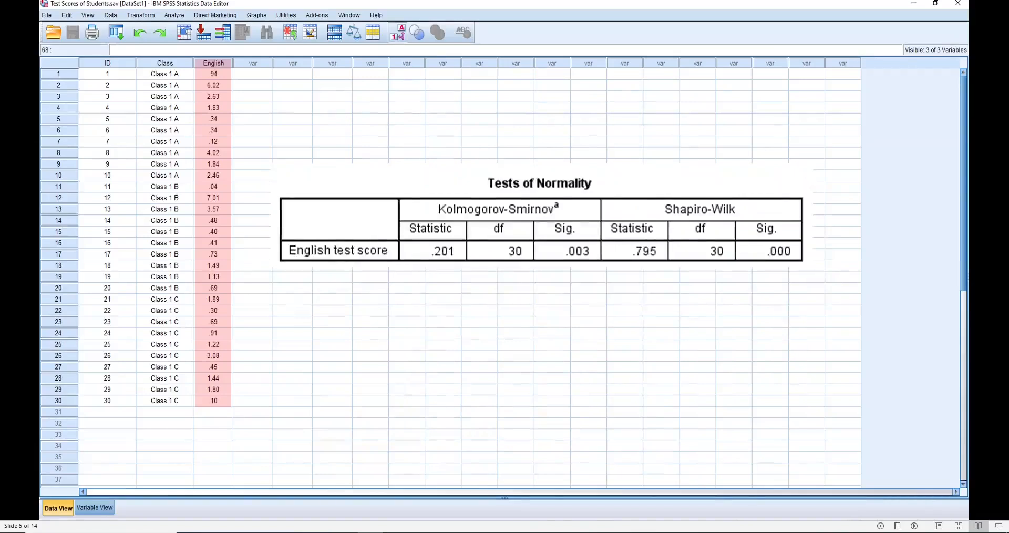
key("Right")
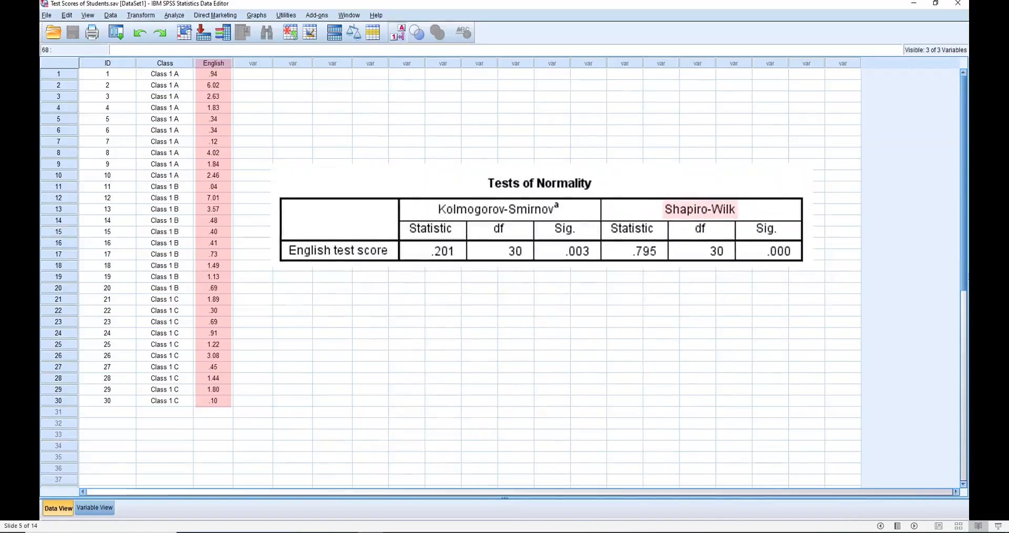
key("Right")
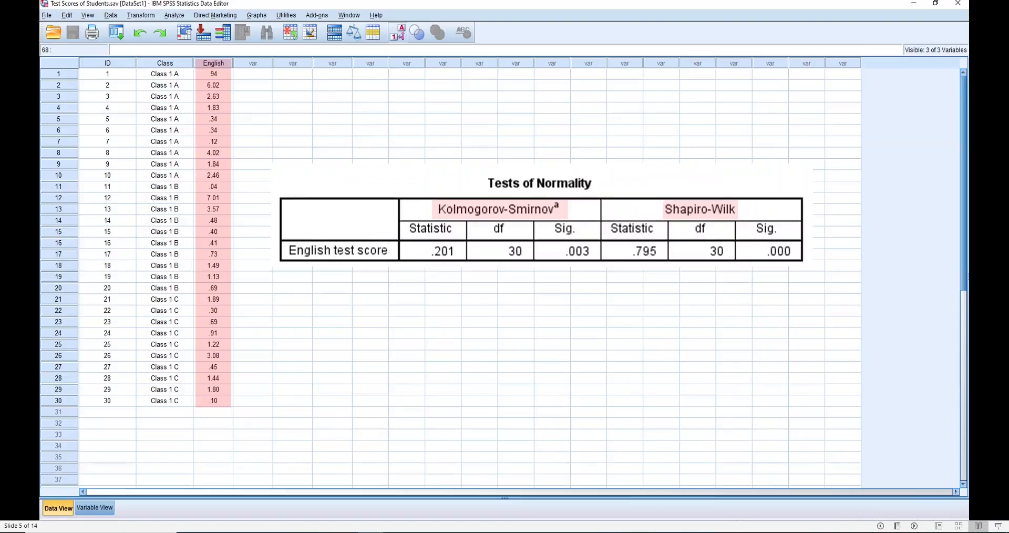
key("Right")
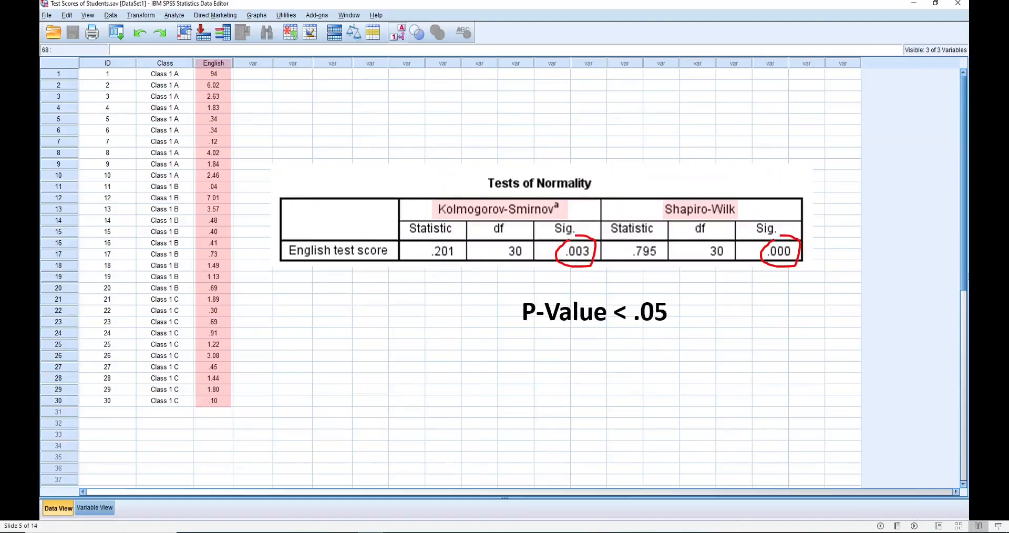
key("Right")
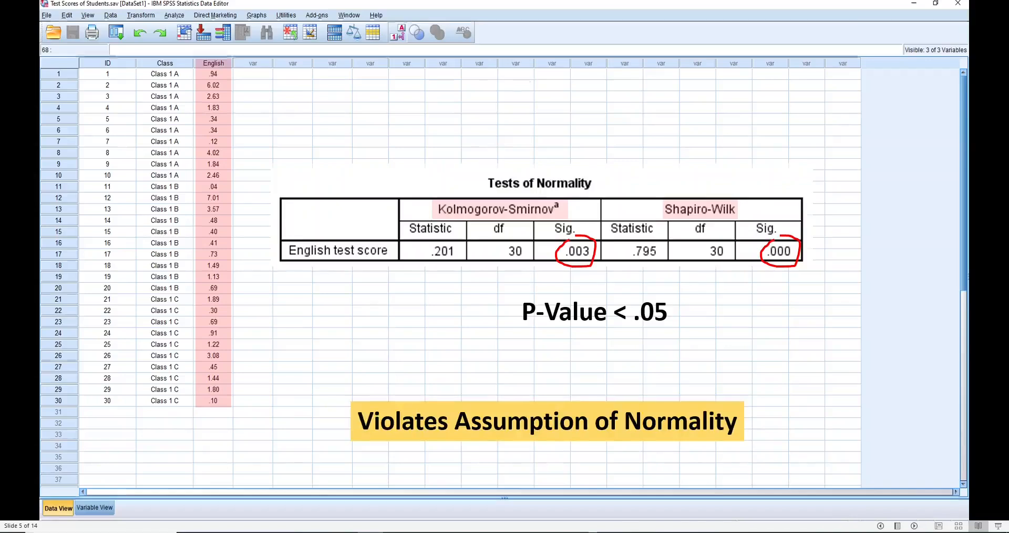
key("Right")
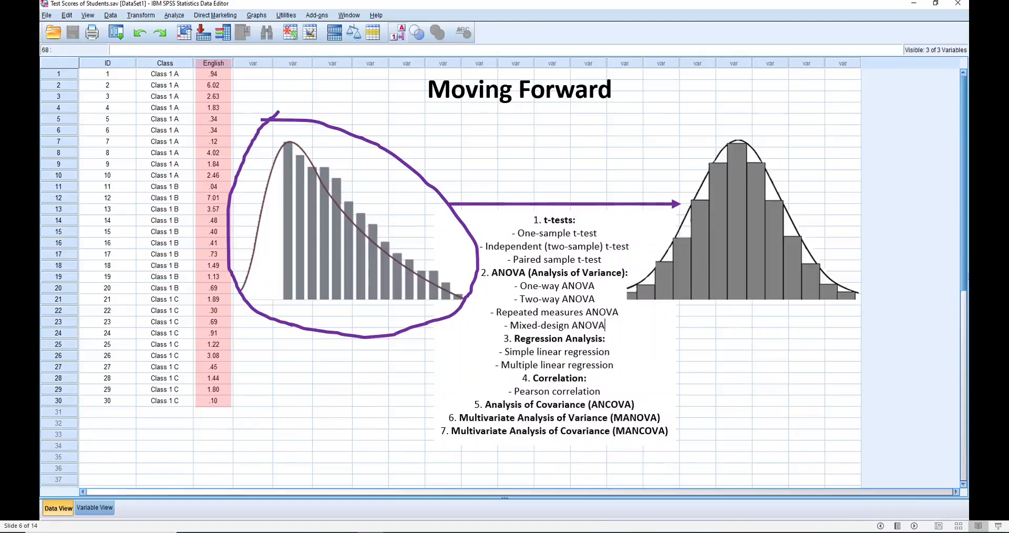
key("Right")
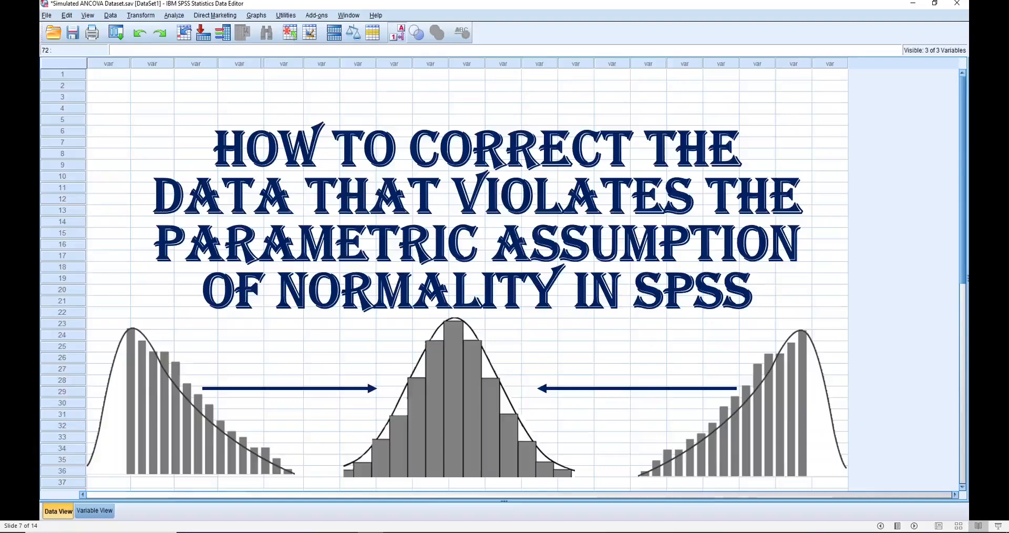
key("Right")
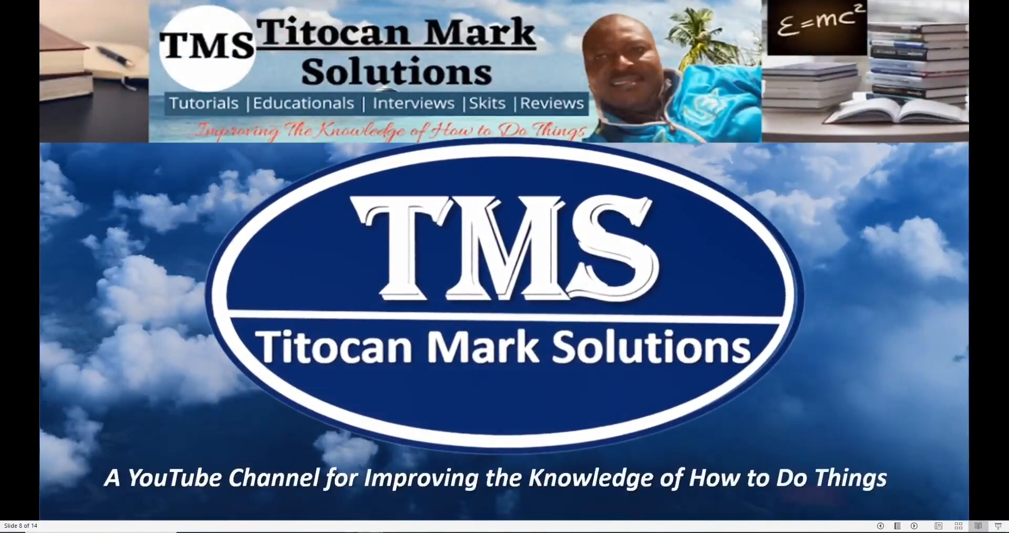
key("Right")
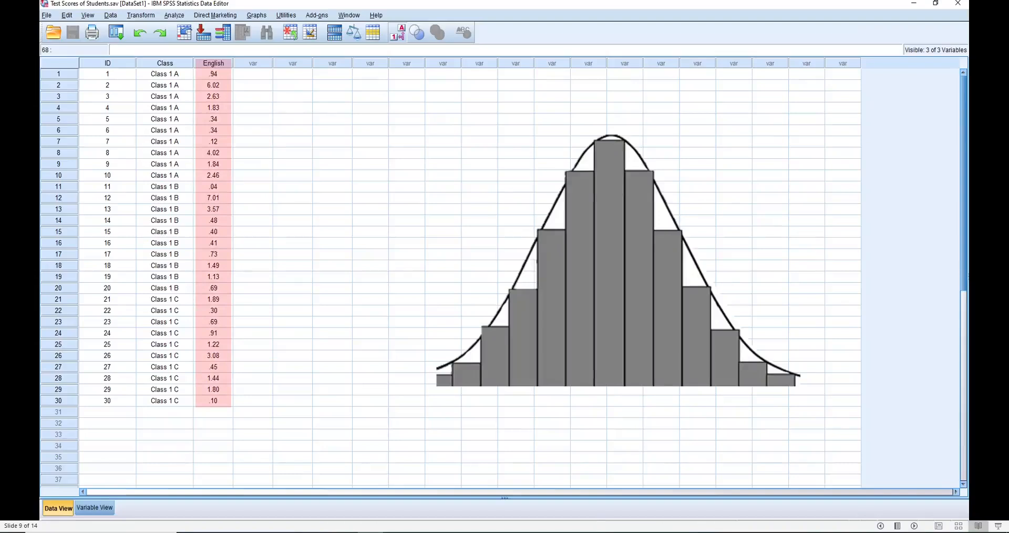
key("Right")
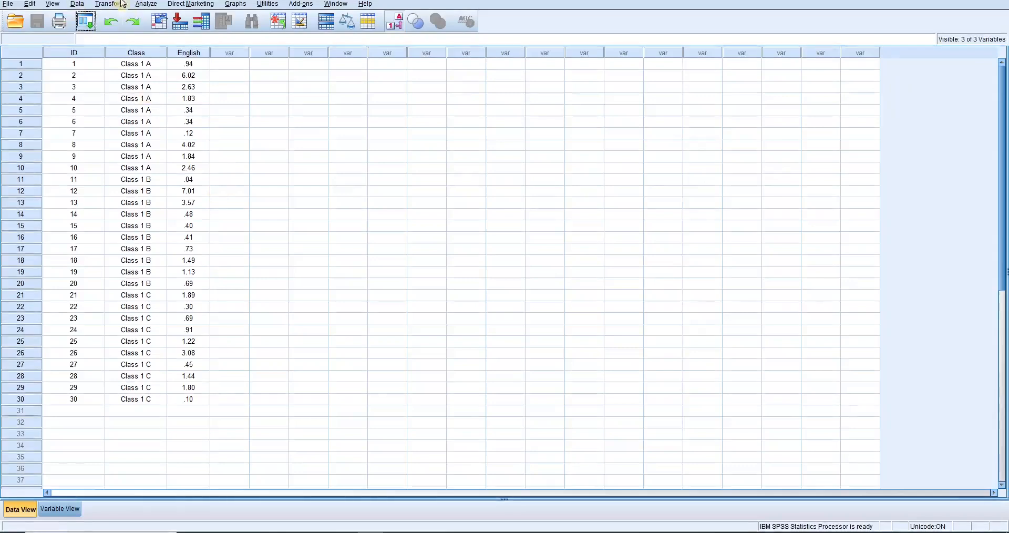
- Start an Explore descriptive analysis with English test score as the dependent variable
left_click(152, 5)
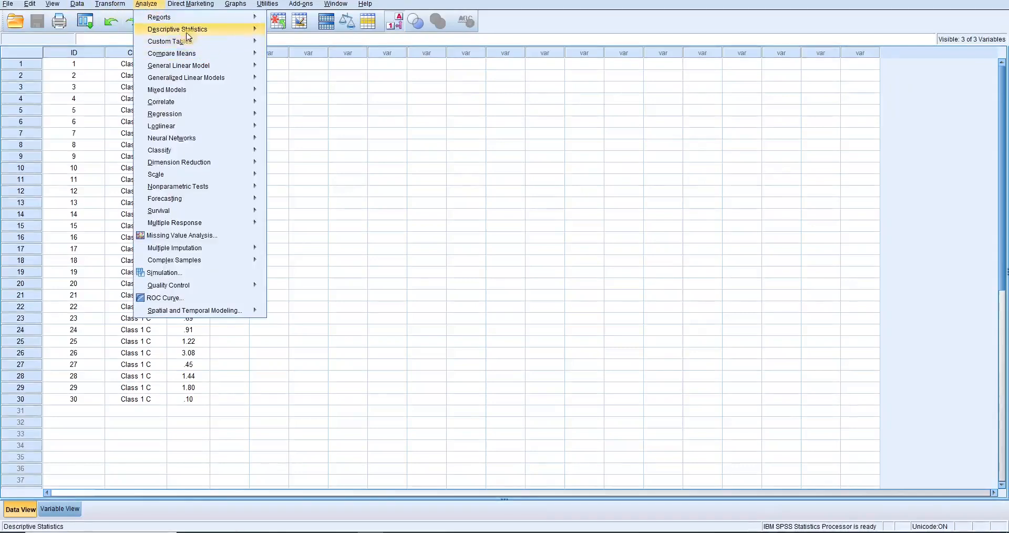
mouse_move(206, 31)
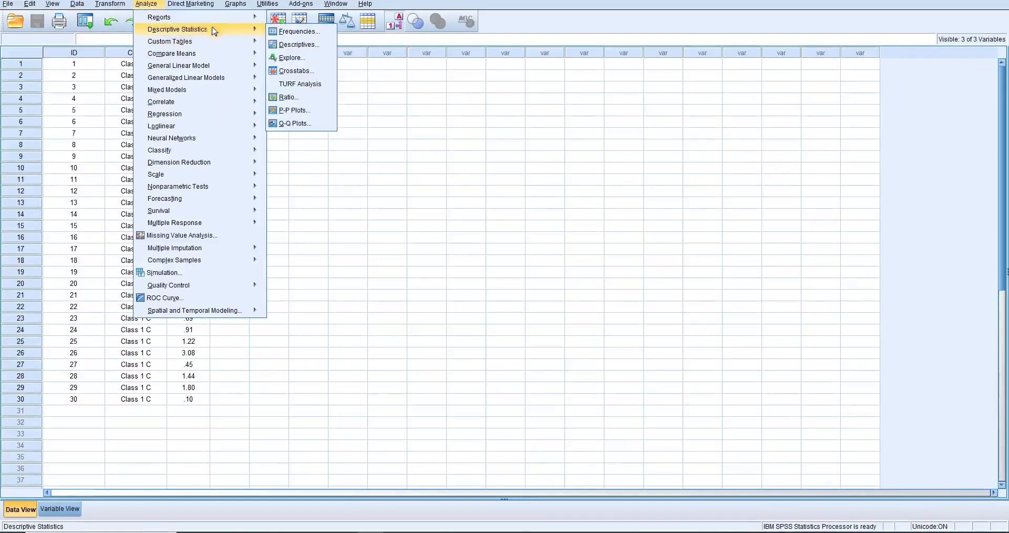
left_click(305, 58)
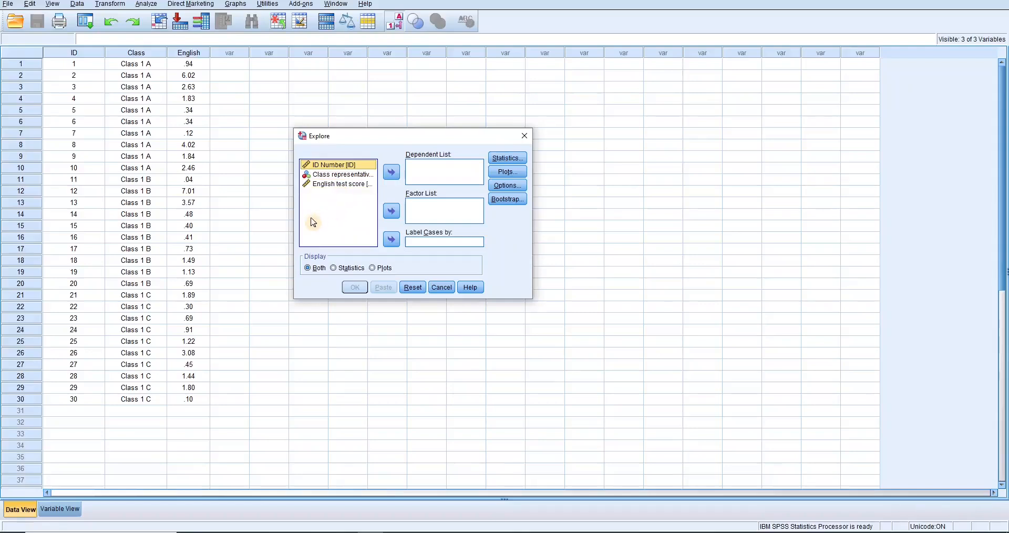
left_click(341, 185)
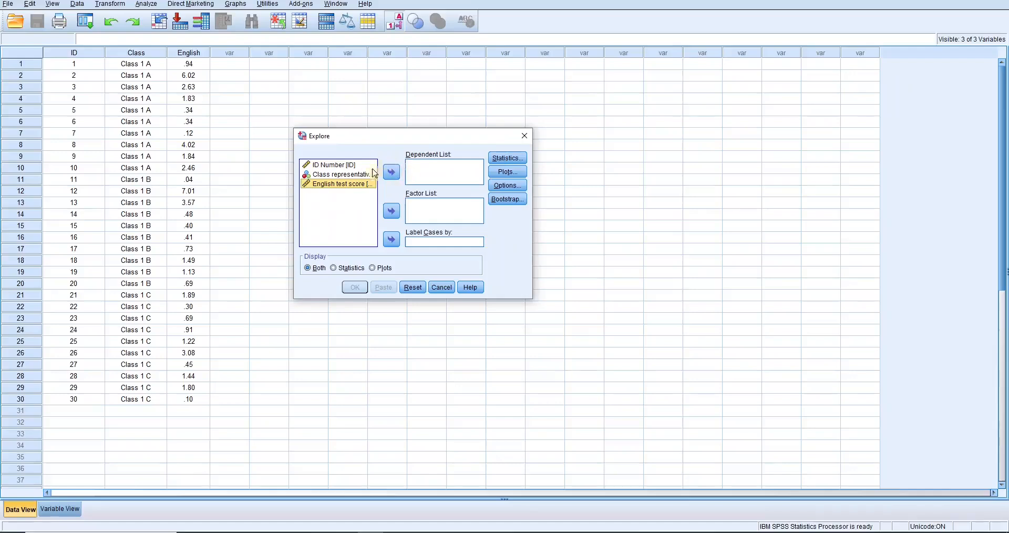
left_click(391, 171)
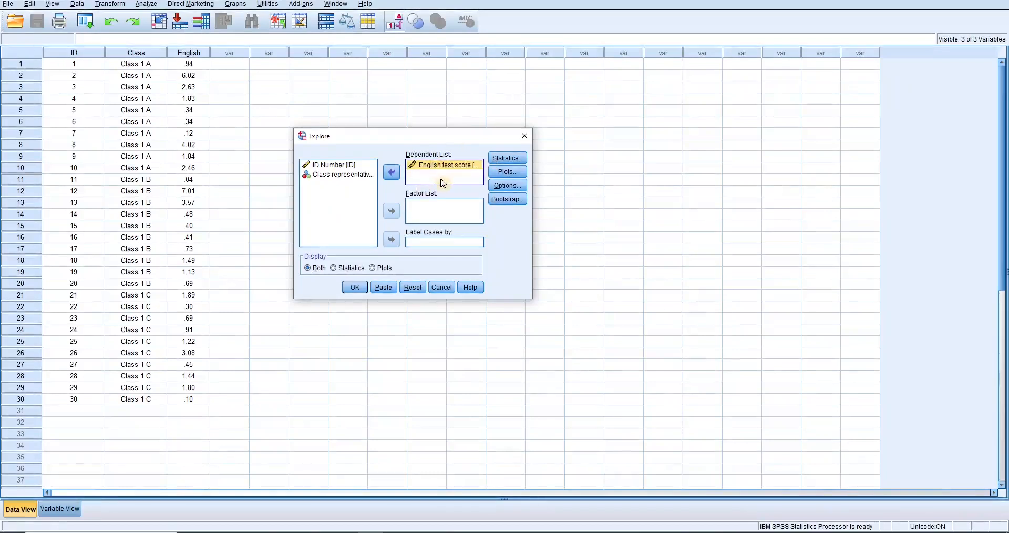
- Confirm Descriptives with a 95% confidence interval for the mean as the Explore statistics
left_click(506, 159)
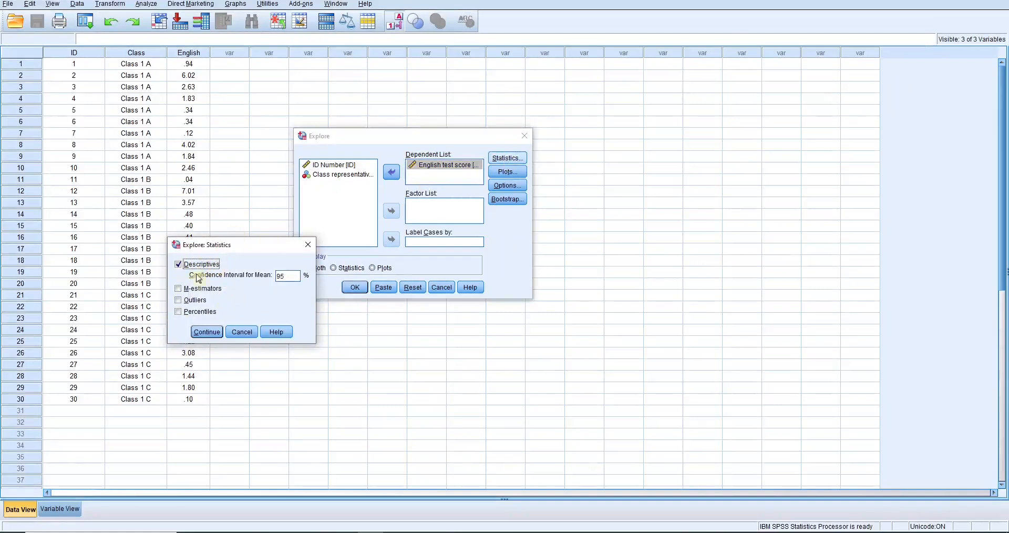
left_click(290, 276)
left_click(286, 276)
left_click(203, 335)
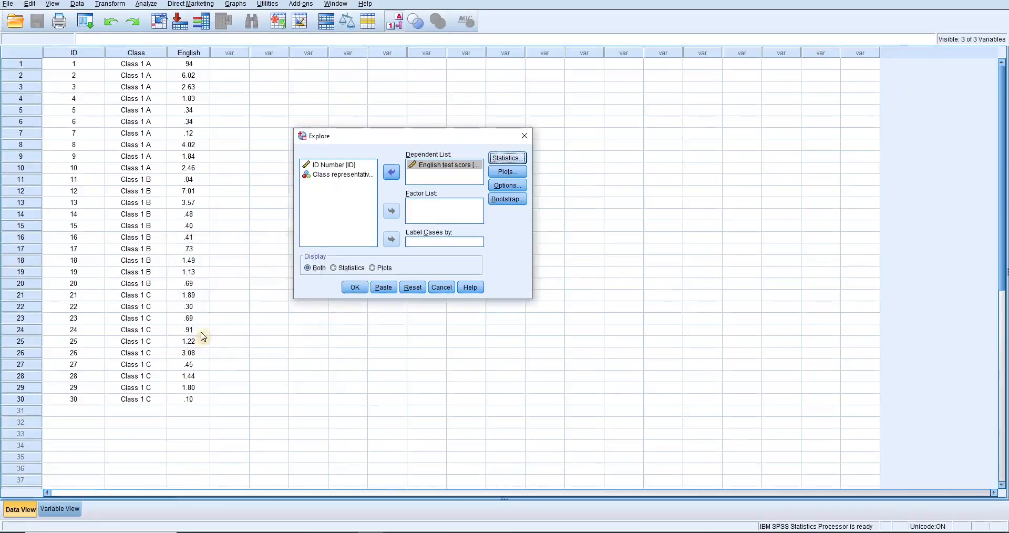
- Configure the Explore plots with no boxplots, no stem-and-leaf, a histogram, and normality plots with tests
left_click(505, 174)
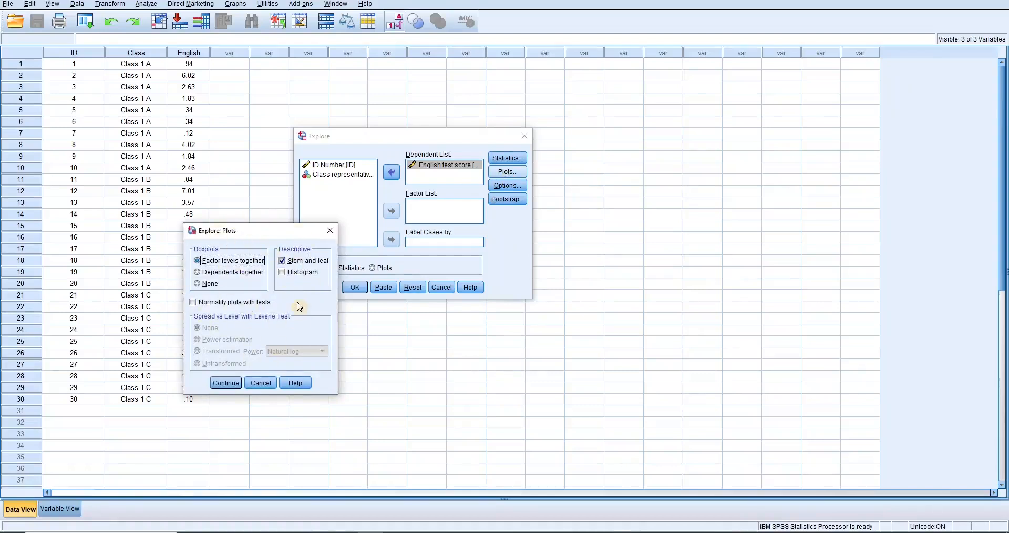
left_click(207, 284)
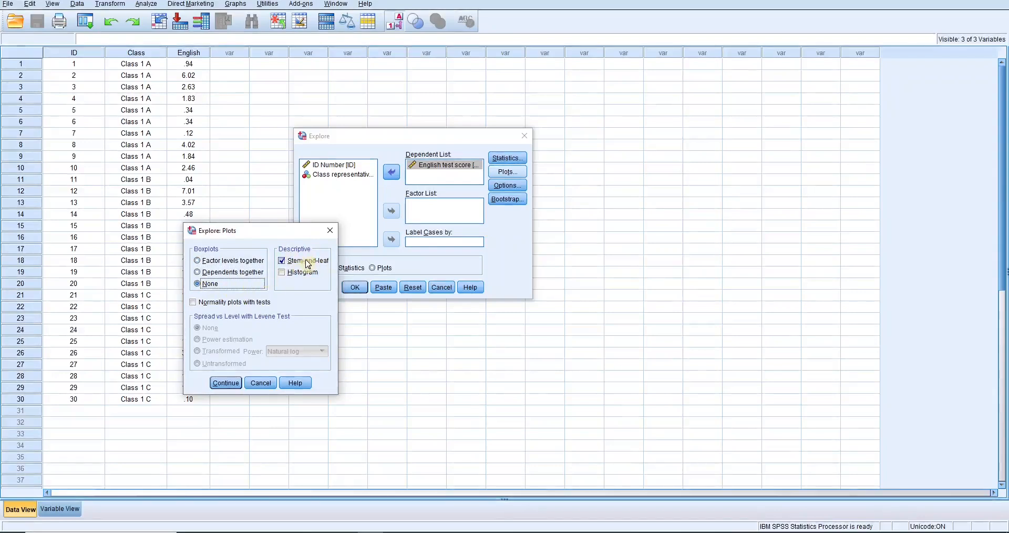
left_click(282, 261)
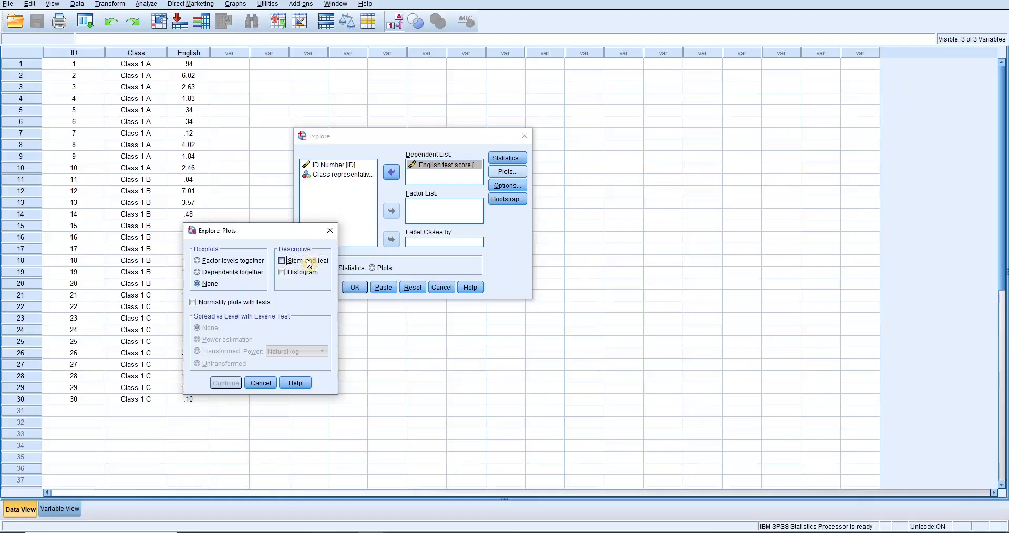
left_click(294, 273)
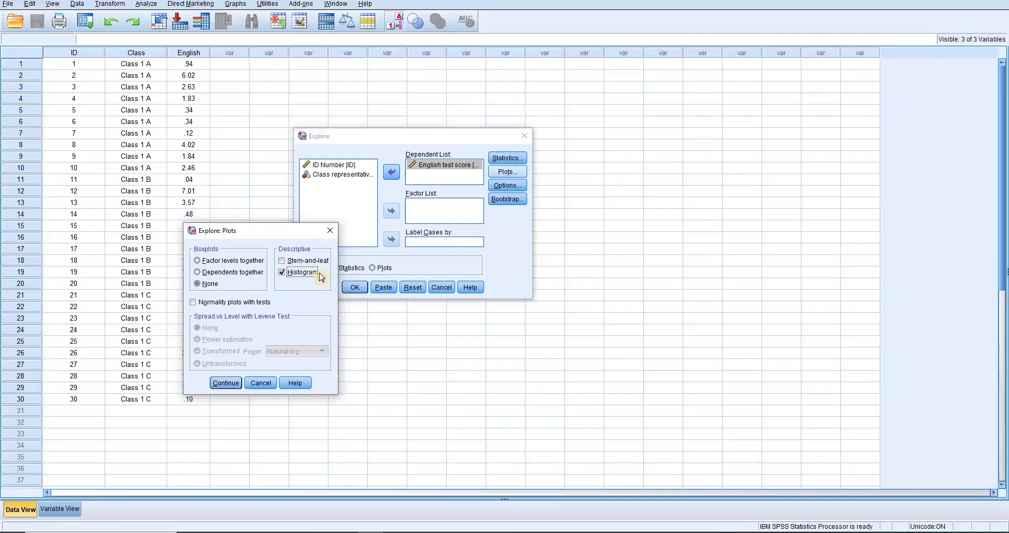
left_click(221, 303)
left_click(232, 382)
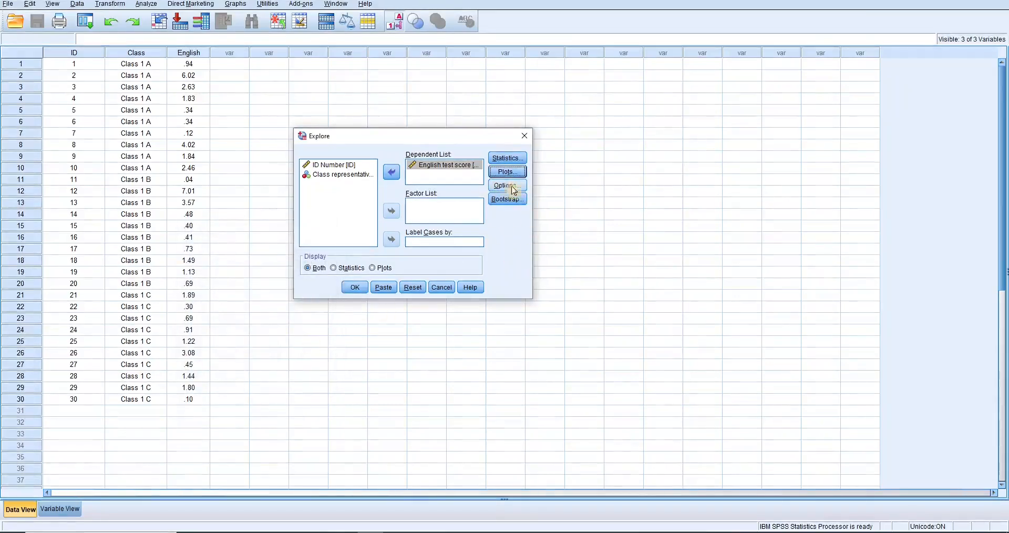
- Accept excluding cases listwise for missing values and run the Explore analysis
left_click(508, 187)
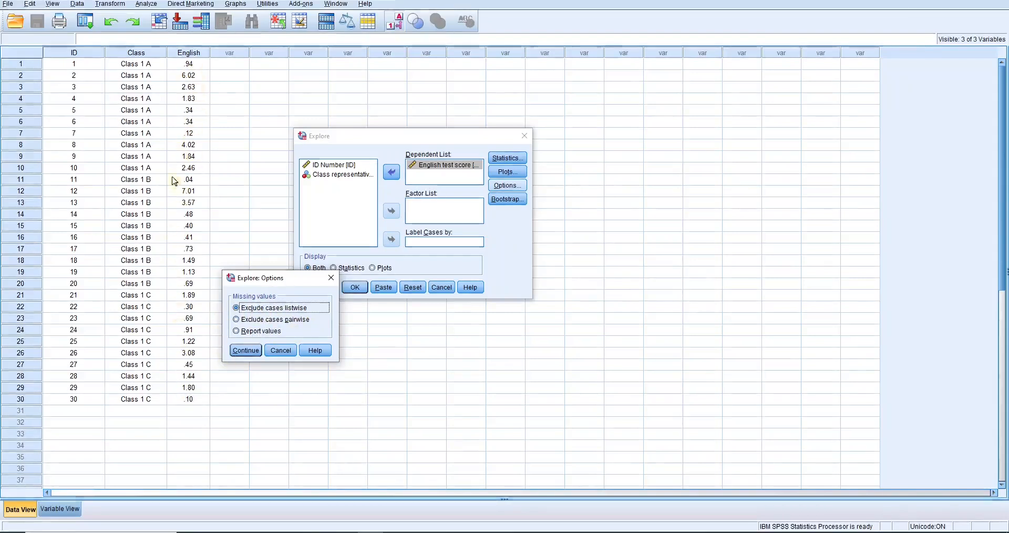
left_click(246, 350)
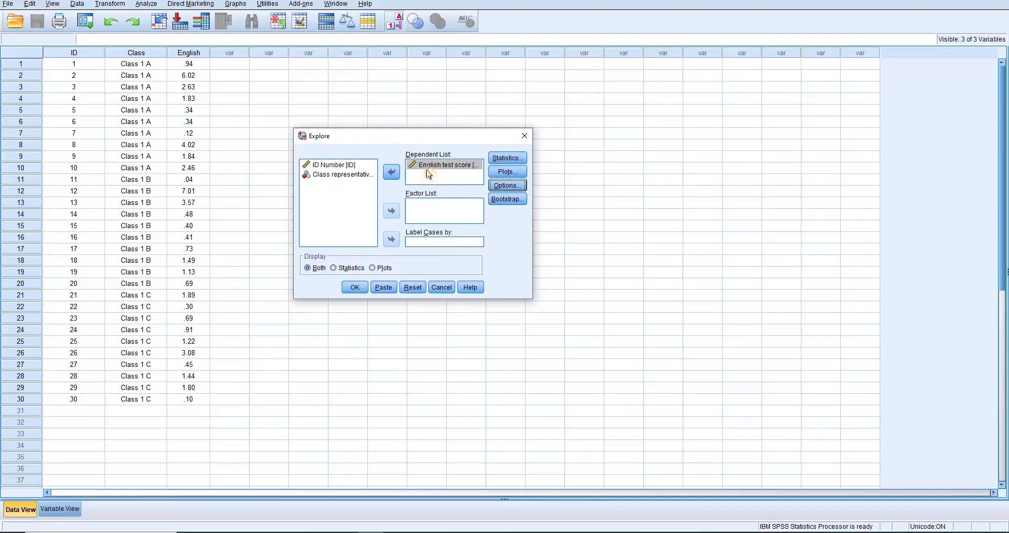
left_click(355, 289)
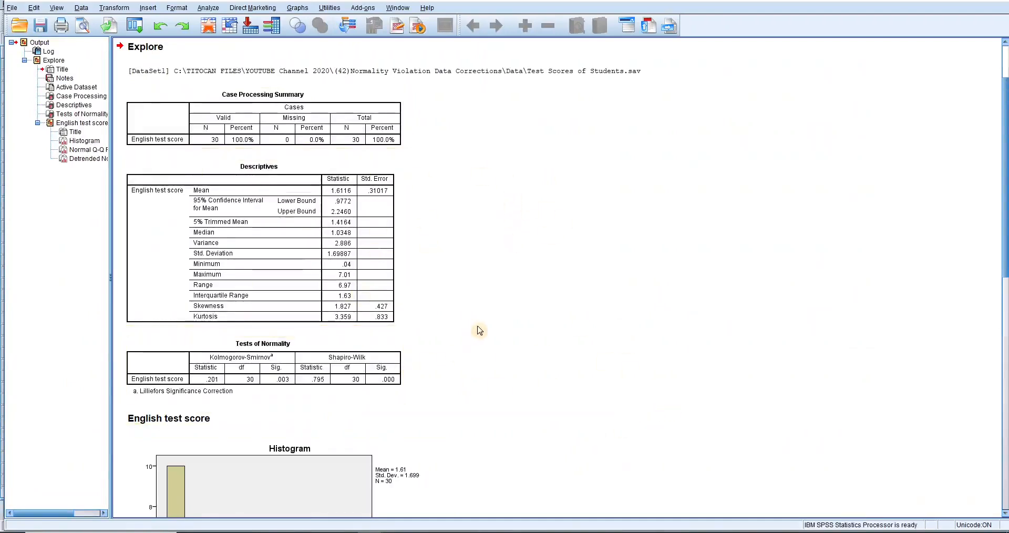
- Examine the Explore output for English test score: case processing summary, descriptives, normality tests, histogram and normal Q-Q plot
left_click(278, 129)
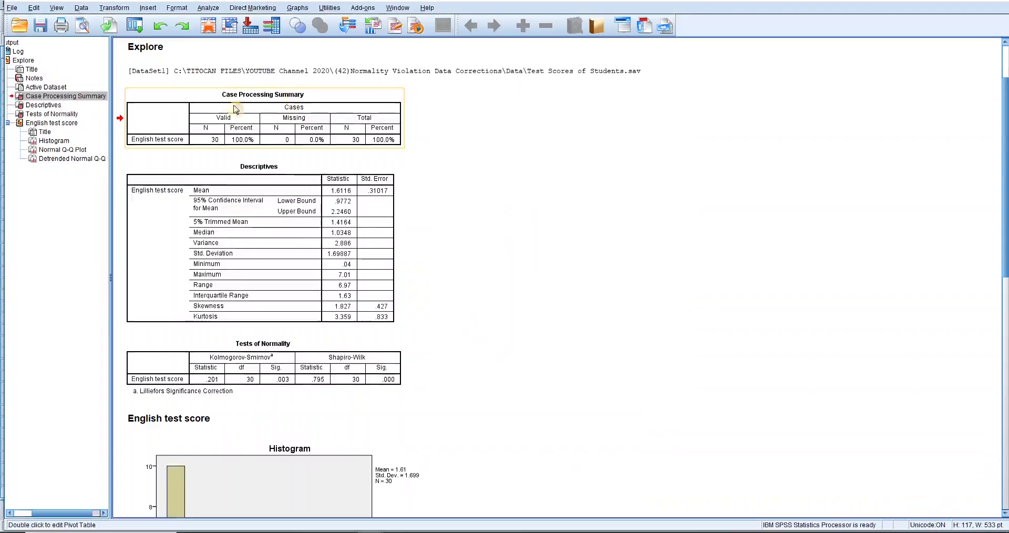
left_click(288, 351)
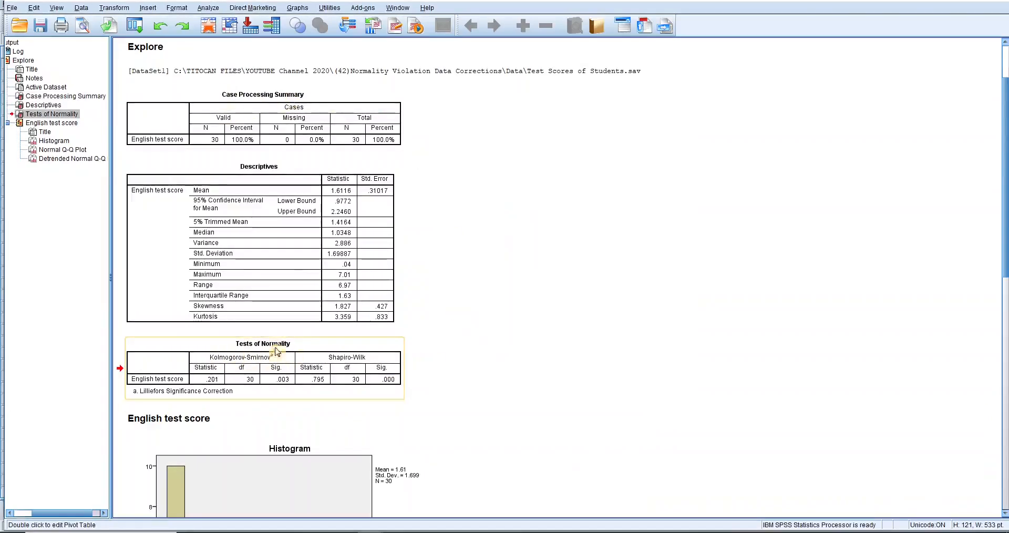
scroll(285, 355, "down", 3)
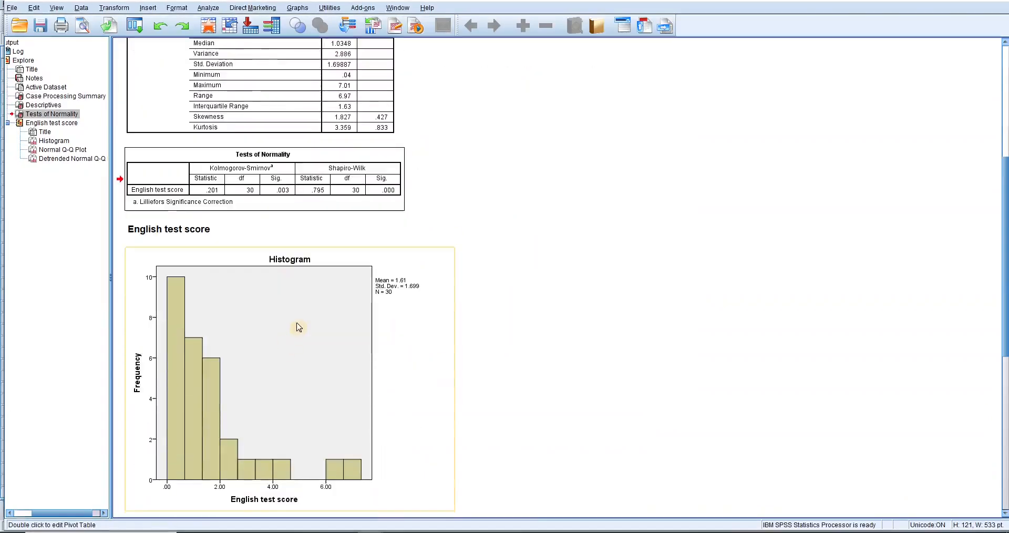
left_click(294, 323)
scroll(271, 287, "down", 5)
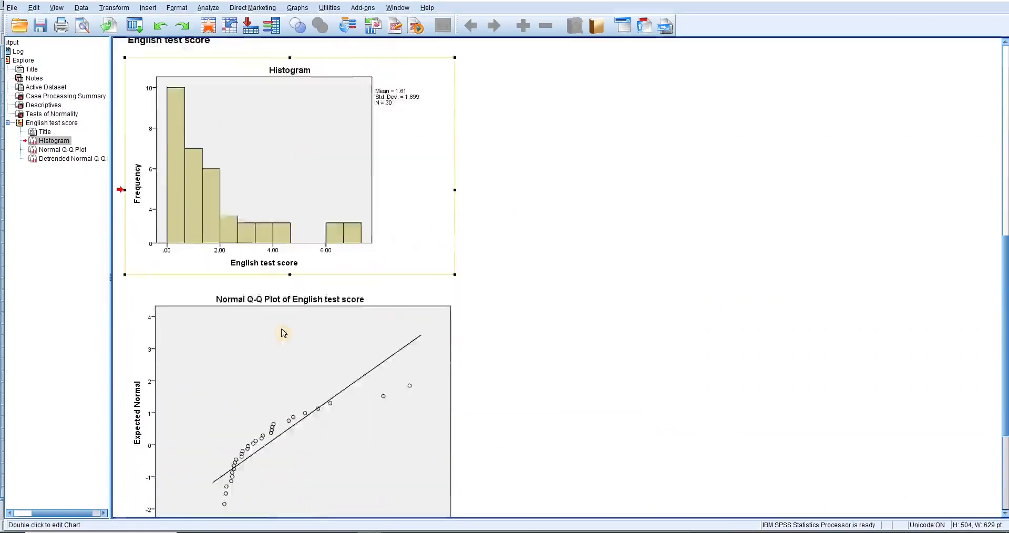
left_click(260, 280)
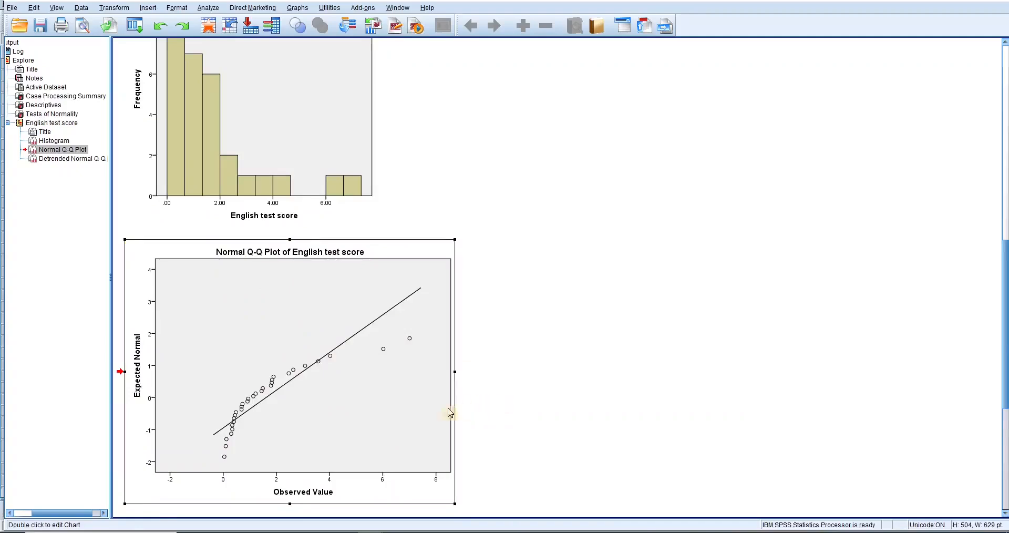
scroll(389, 418, "up", 5)
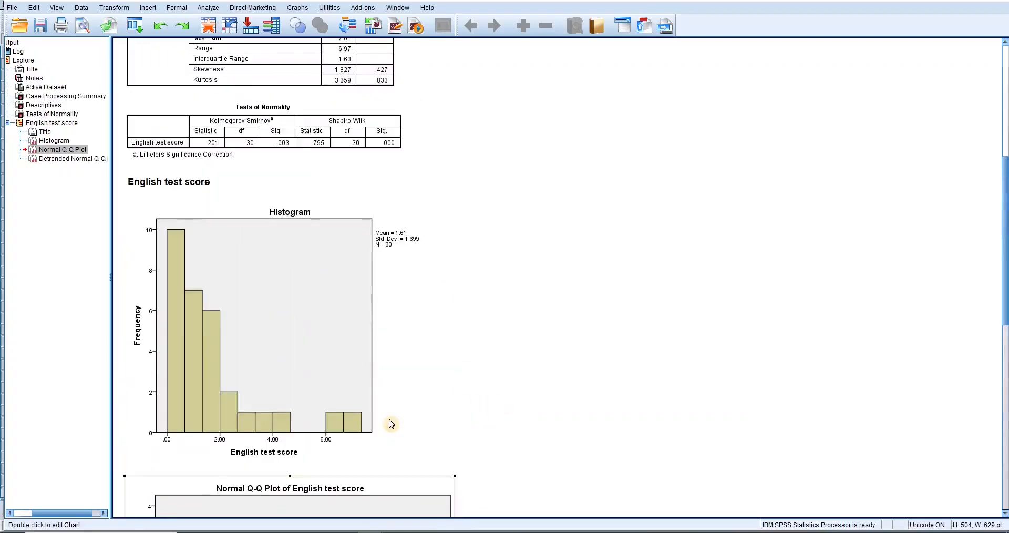
scroll(392, 423, "up", 8)
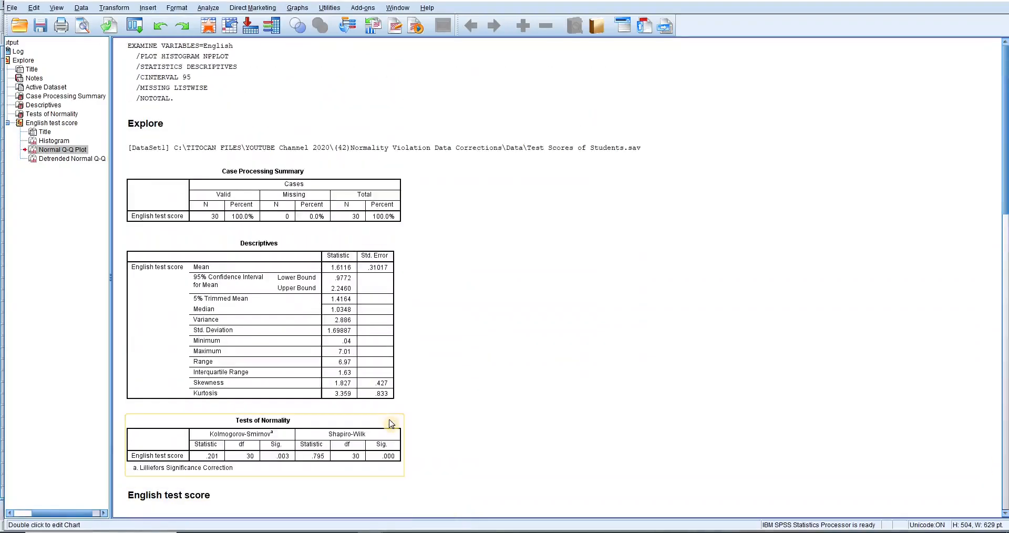
left_click(261, 178)
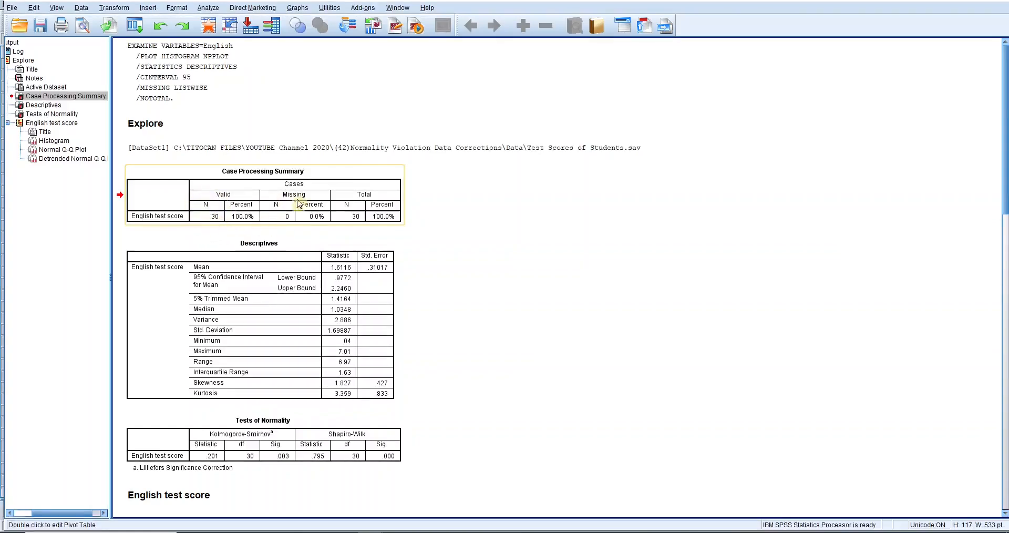
scroll(306, 243, "down", 3)
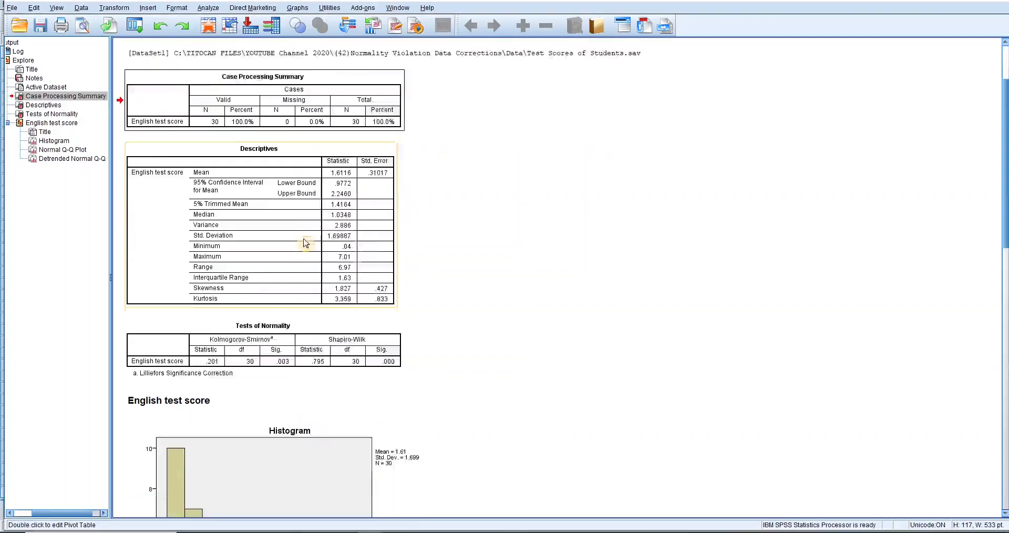
- Examine the case processing summary, Descriptives and Tests of Normality tables for English test score
scroll(310, 238, "down", 1)
scroll(313, 191, "up", 4)
scroll(313, 188, "down", 1)
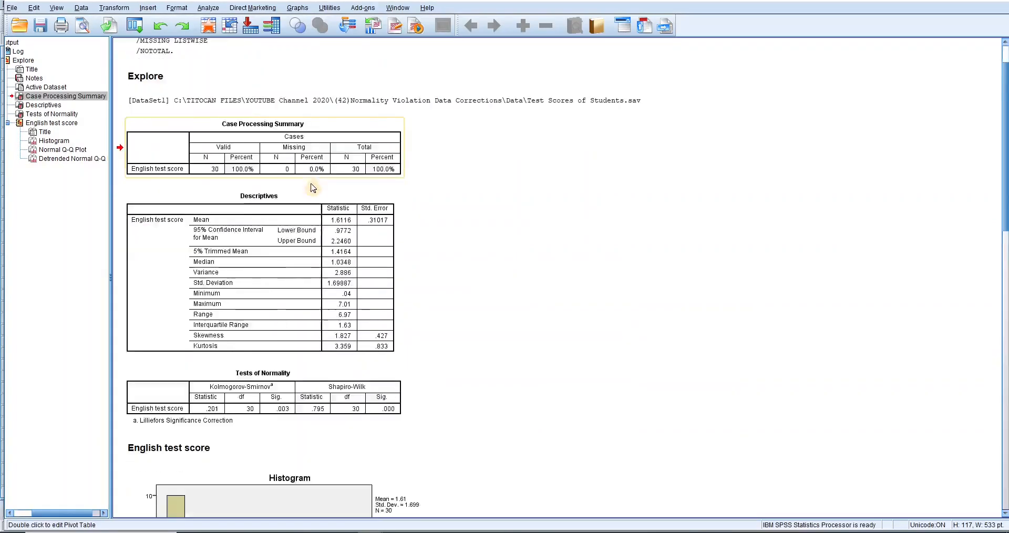
scroll(313, 189, "down", 6)
left_click(278, 202)
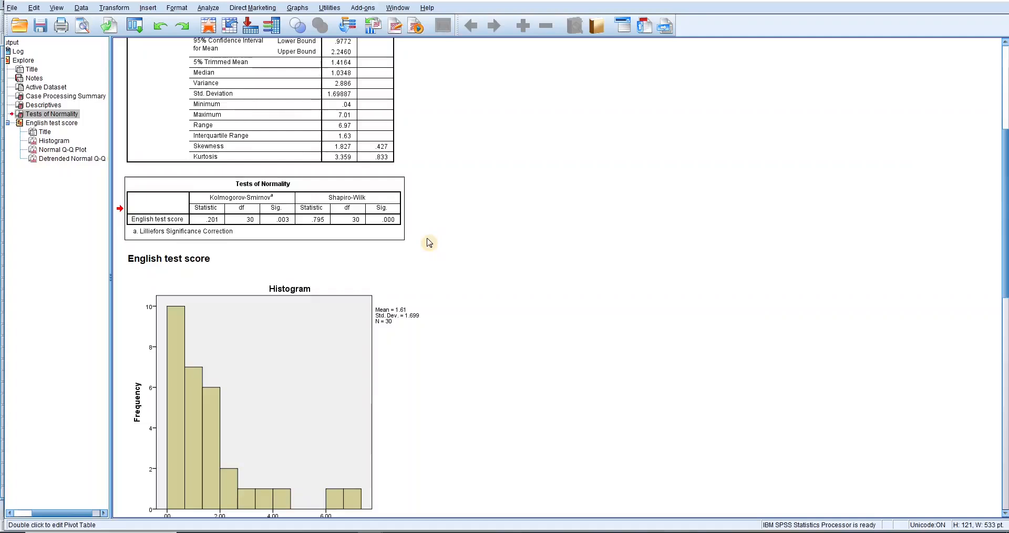
- Add a normal distribution curve to the English test score histogram in the Chart Editor and close the editor
scroll(428, 241, "down", 3)
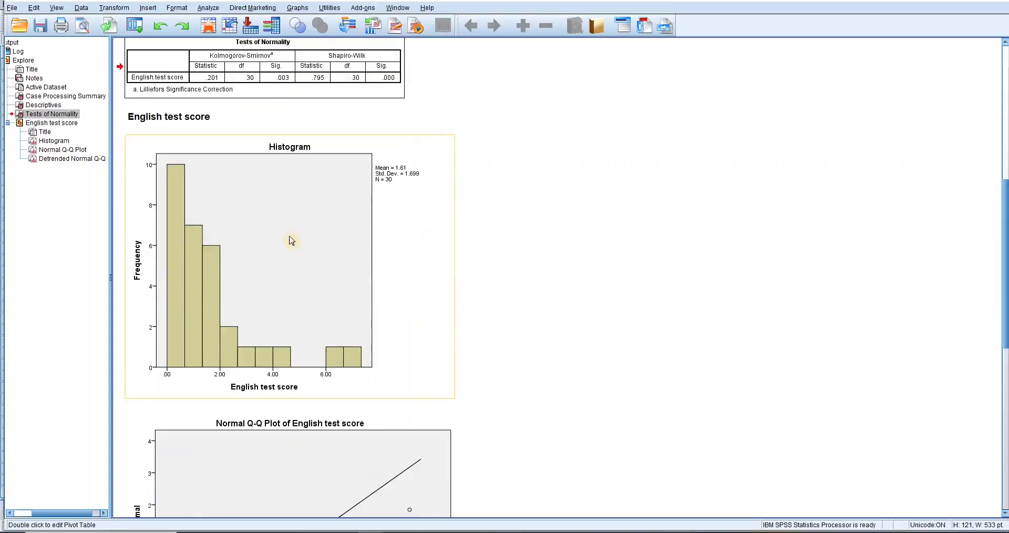
left_click(290, 240)
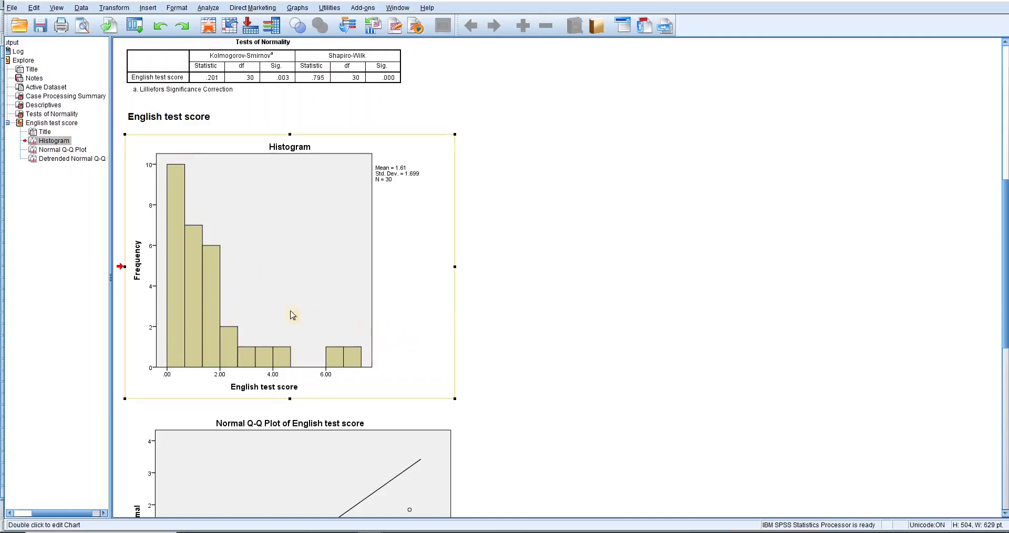
double_click(273, 254)
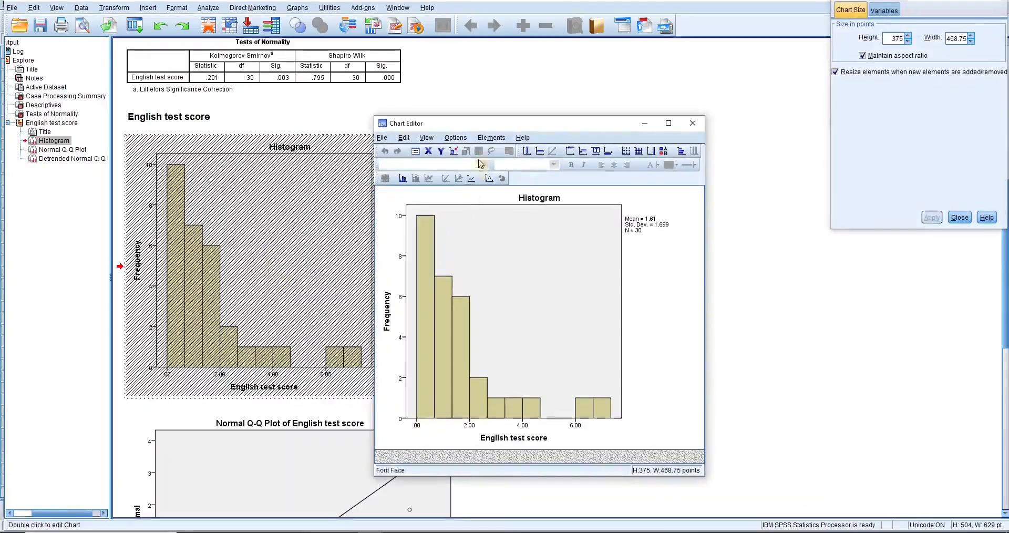
left_click(492, 137)
left_click(534, 245)
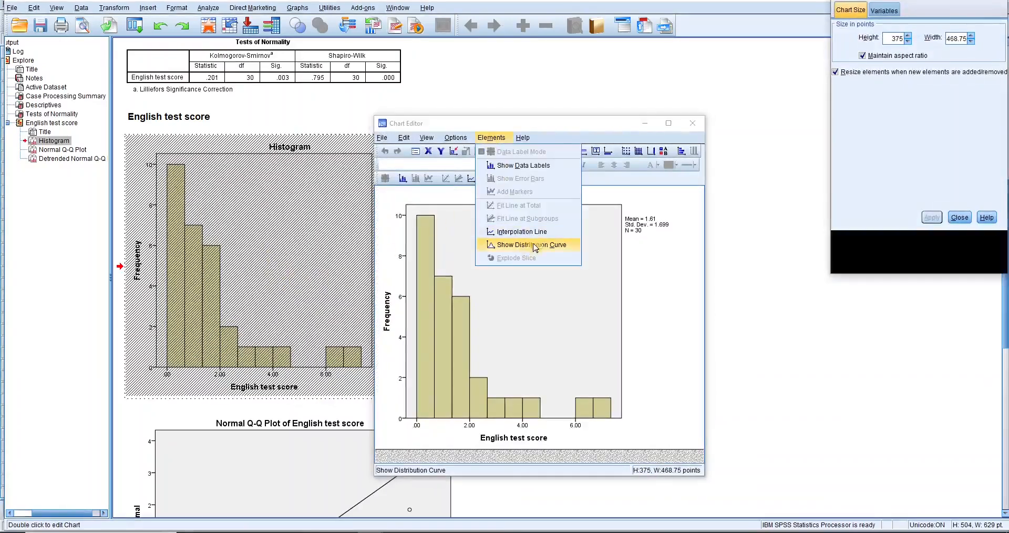
left_click(698, 128)
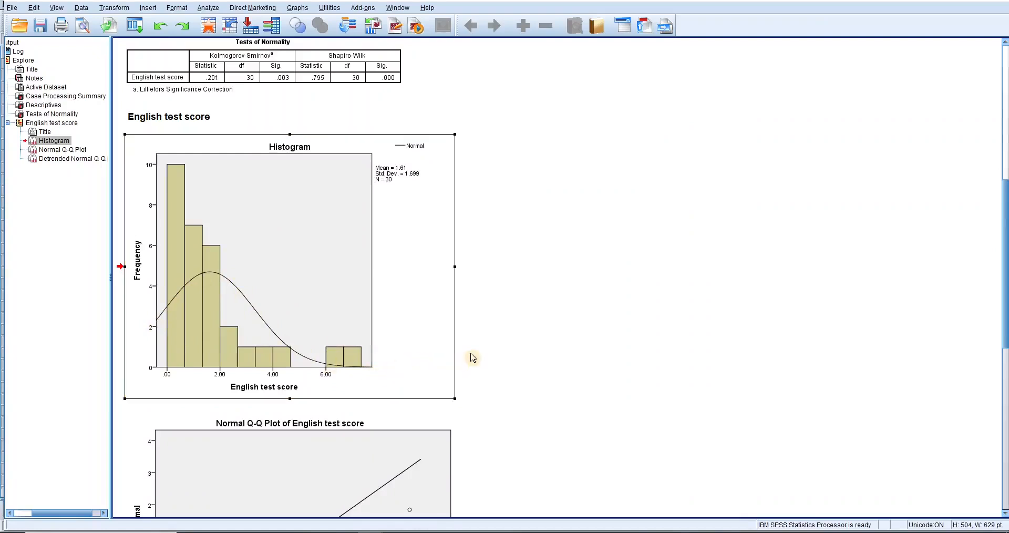
- Examine the normal and detrended Q-Q plots of English test score and compare them with the histogram and normality tests
scroll(466, 356, "down", 2)
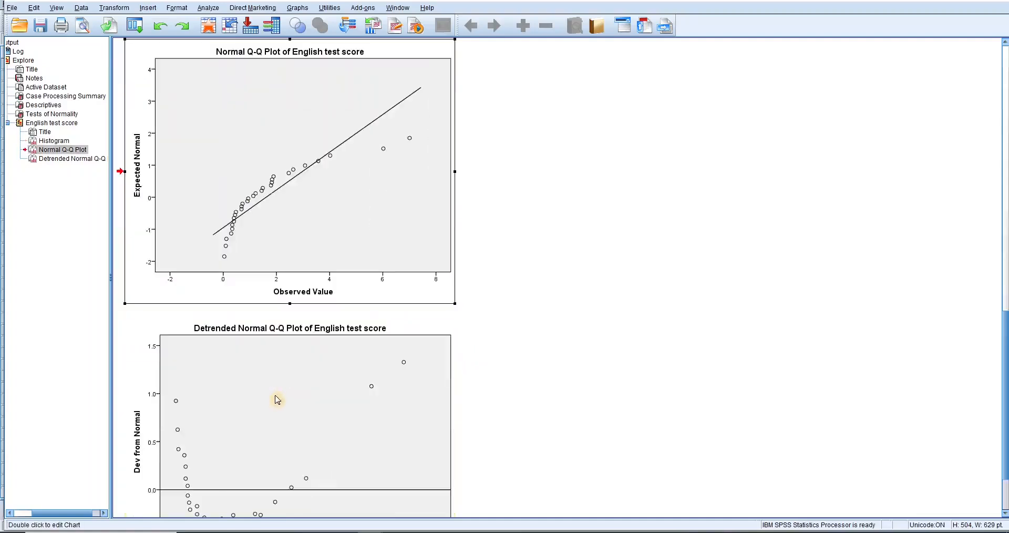
left_click(270, 392)
scroll(314, 199, "up", 4)
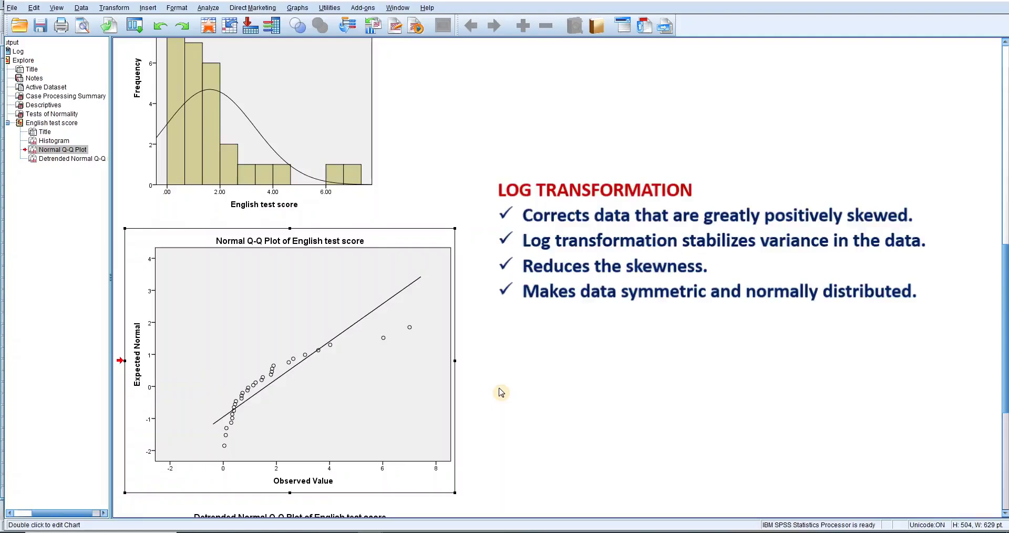
scroll(501, 392, "up", 3)
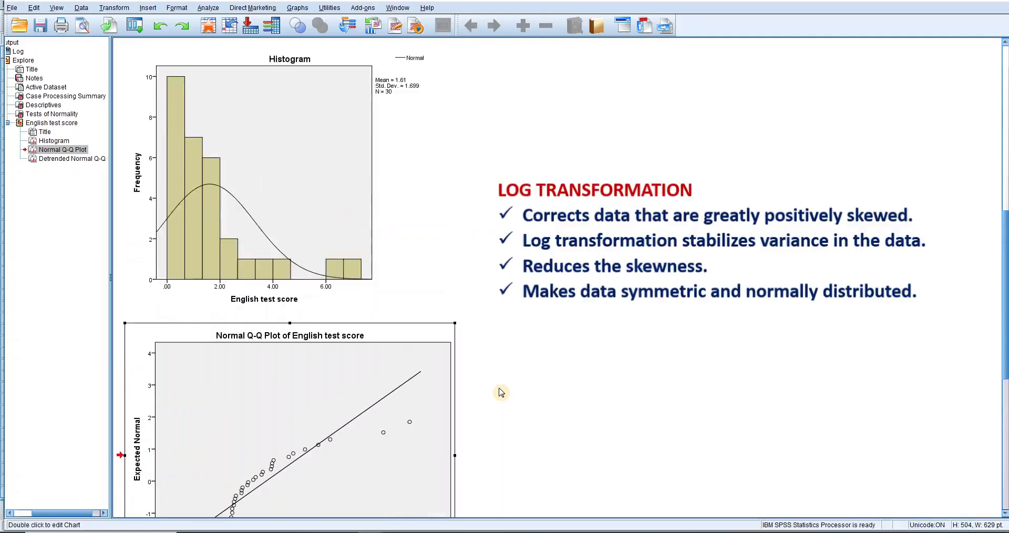
scroll(501, 393, "up", 3)
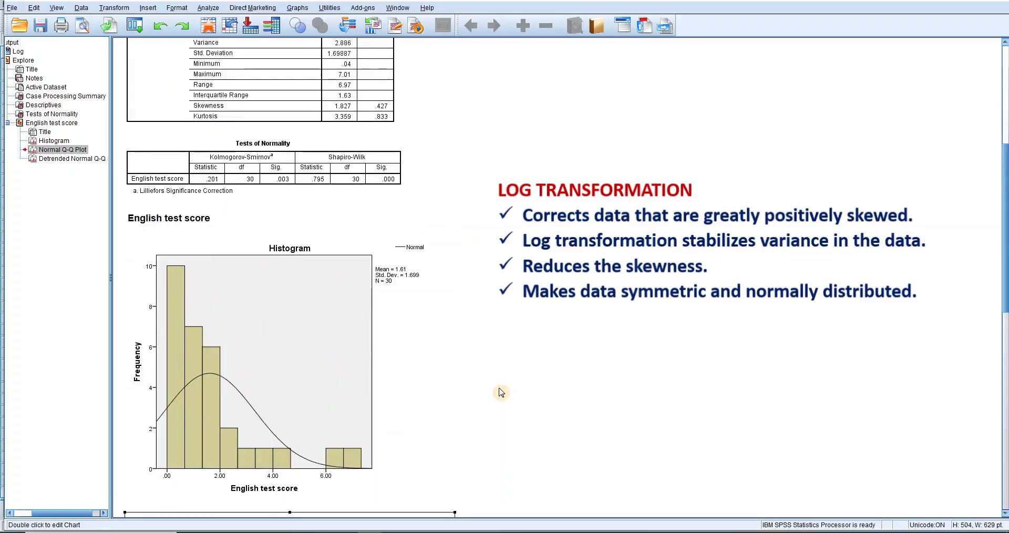
scroll(501, 392, "down", 1)
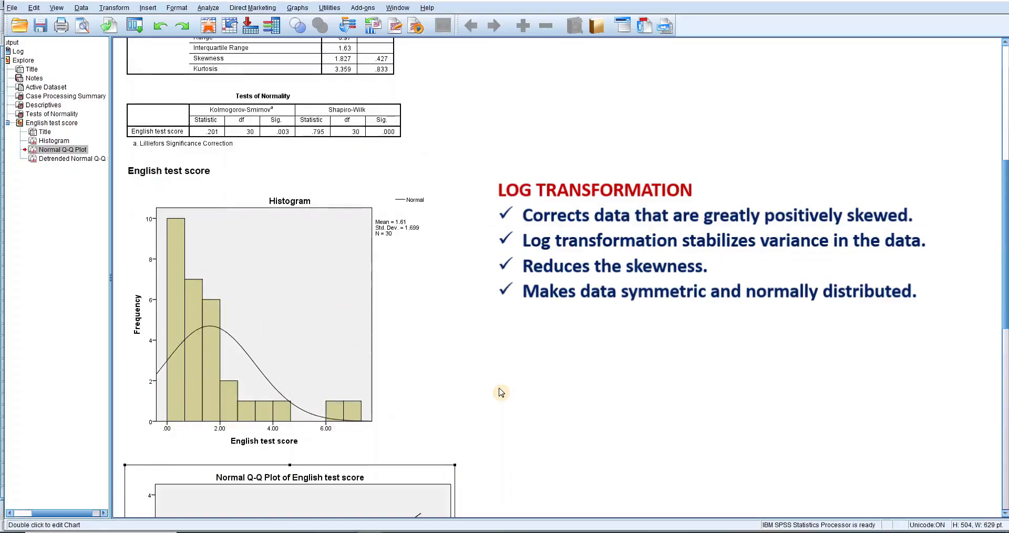
scroll(501, 392, "down", 1)
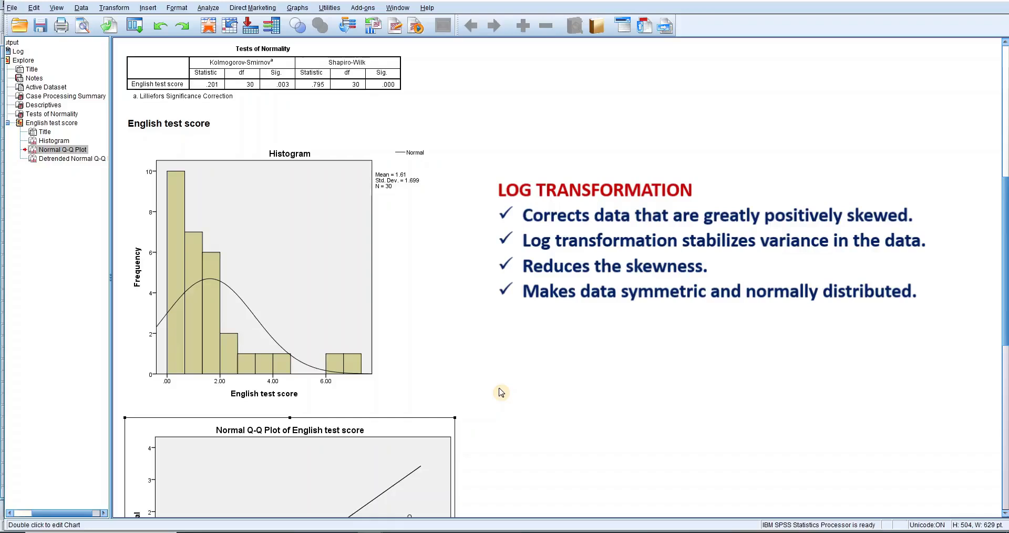
- Start a Compute Variable transformation and name the target variable Log_English
left_click(114, 10)
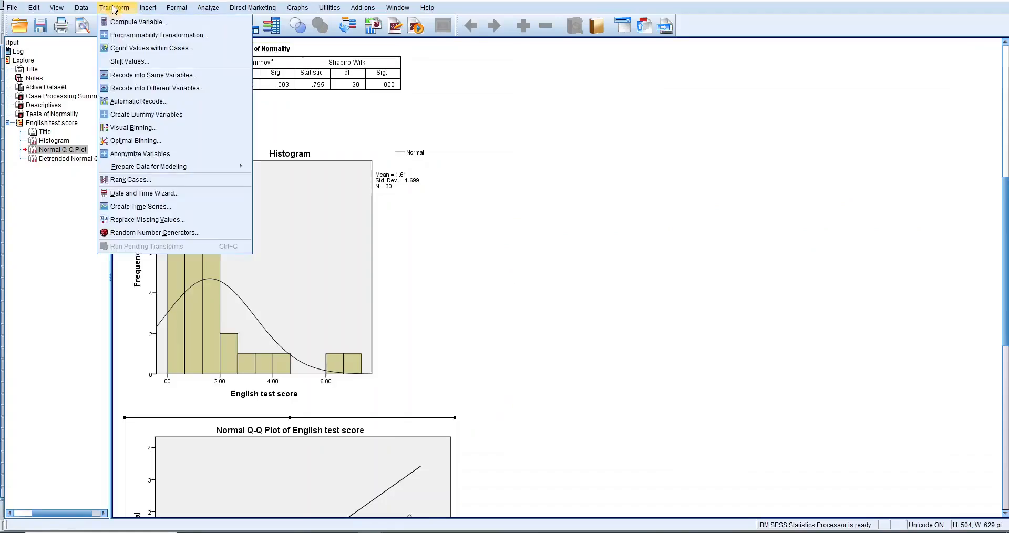
left_click(161, 23)
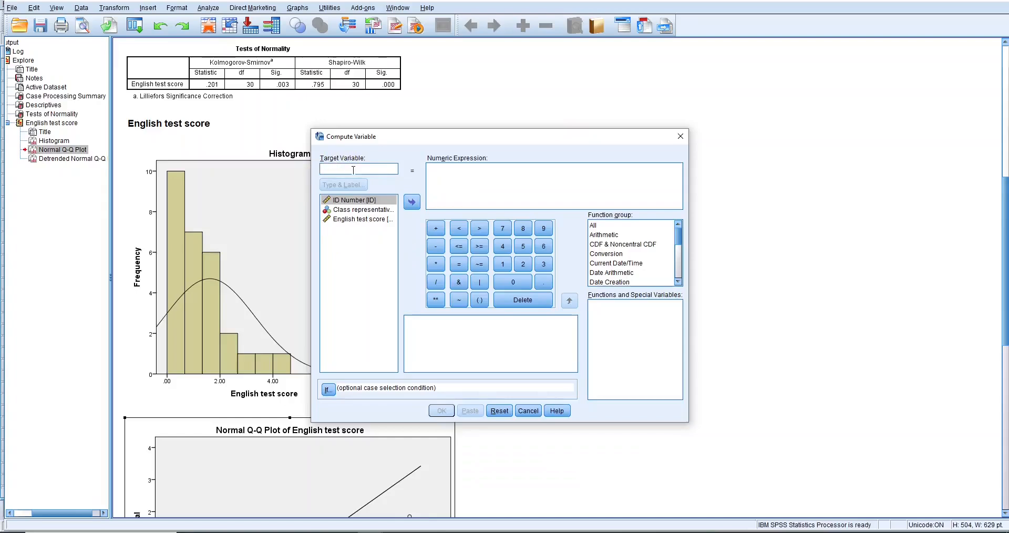
type("Lob_")
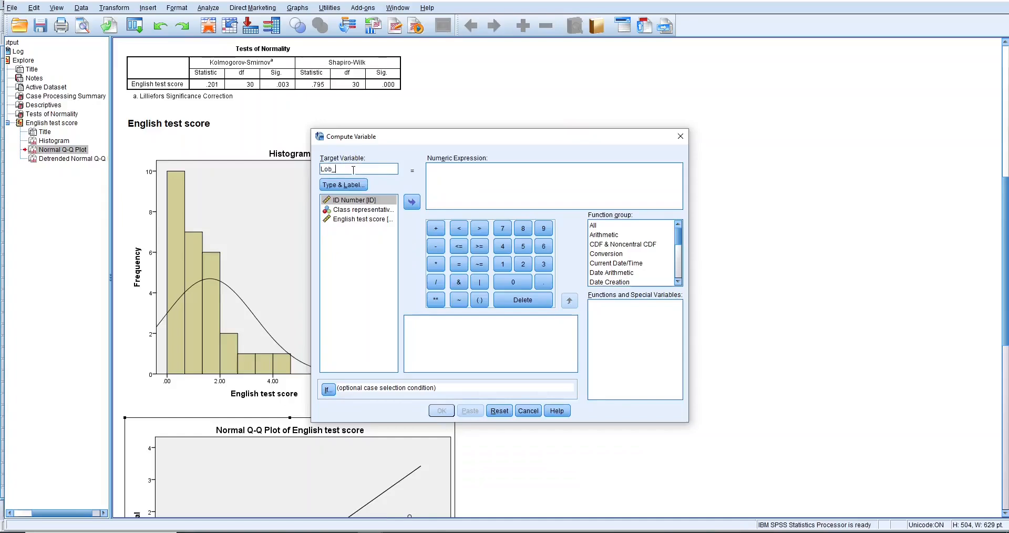
type("English")
left_click(333, 169)
key("BackSpace")
type("g")
- Insert the Lg10 function from the Arithmetic function group into the numeric expression
left_click(604, 235)
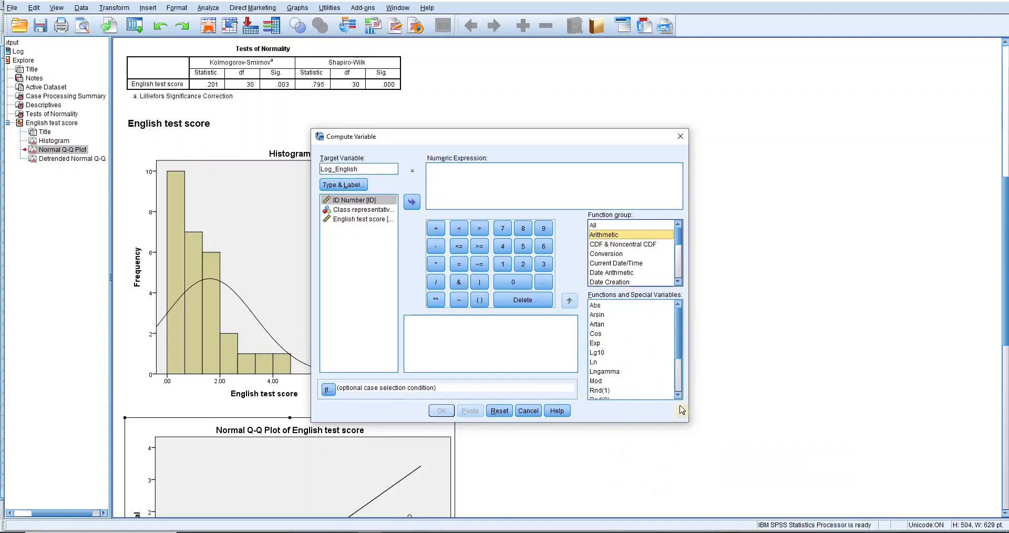
scroll(676, 354, "down", 2)
left_click_drag(671, 367, 669, 335)
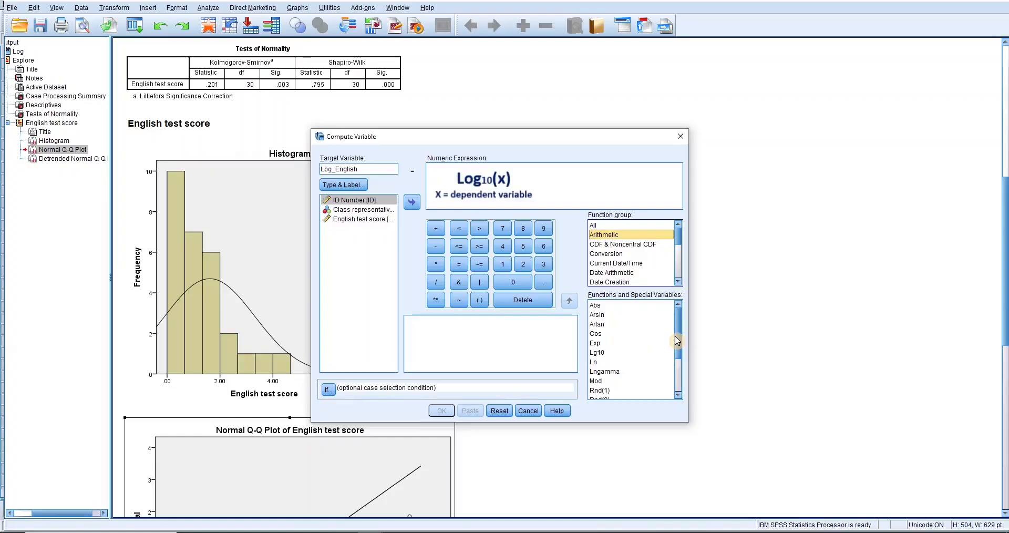
left_click(647, 354)
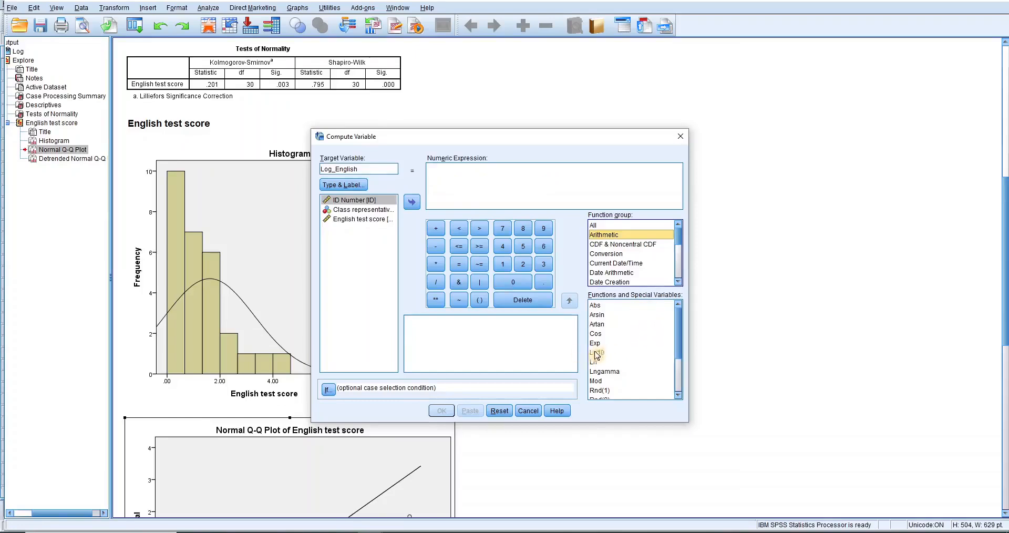
scroll(607, 355, "down", 3)
scroll(604, 354, "up", 3)
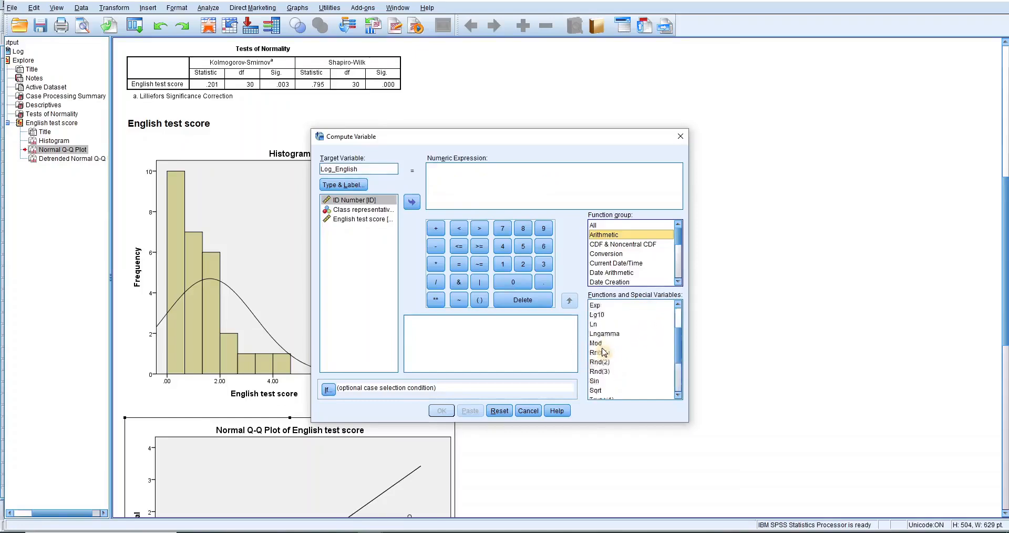
left_click(598, 352)
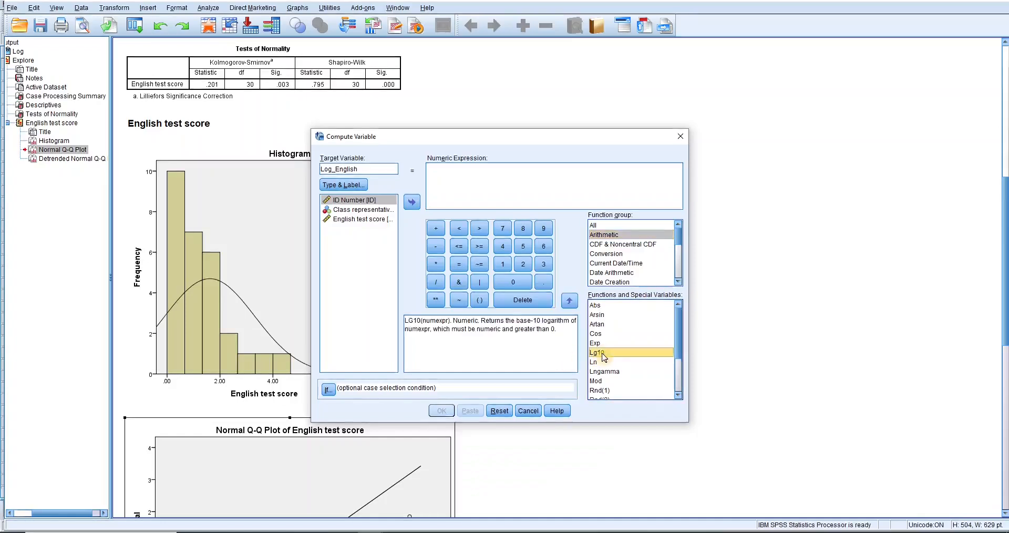
left_click(570, 301)
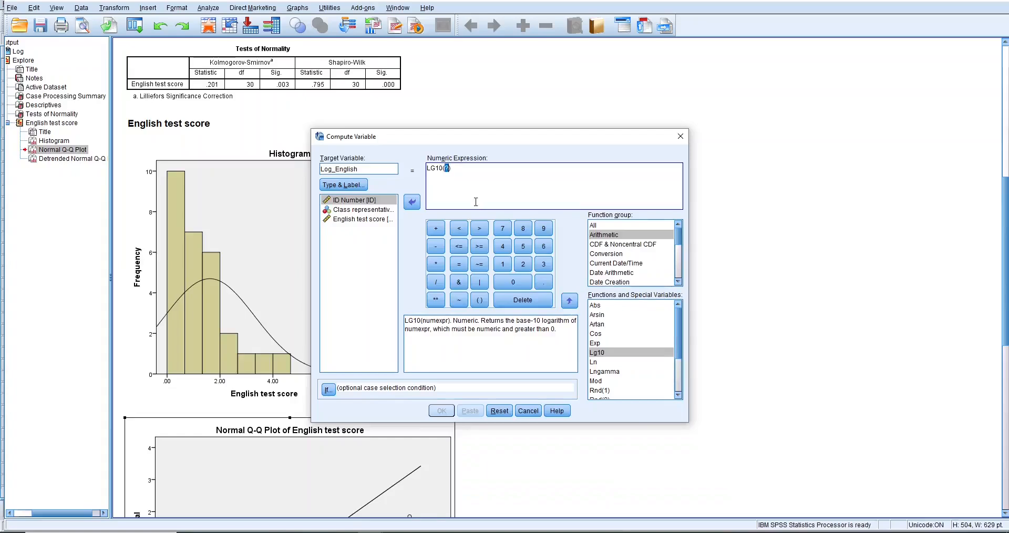
- Make English test score the argument of LG10 and run the computation of Log_English
left_click(359, 220)
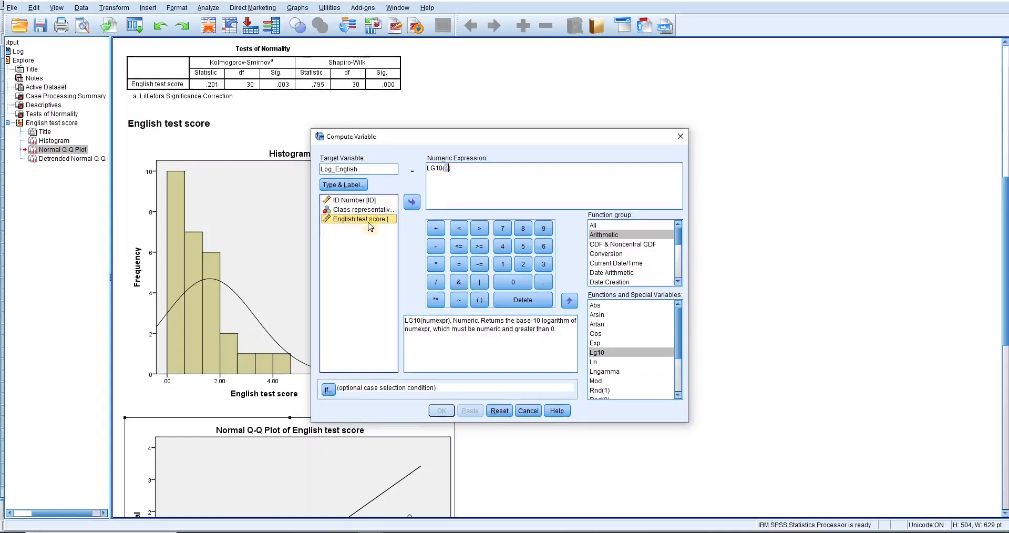
left_click(412, 201)
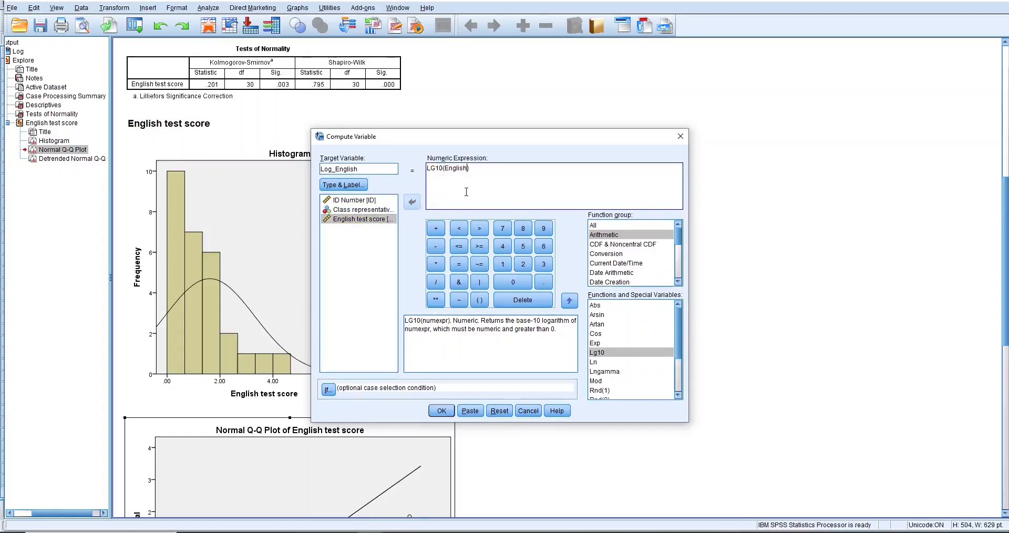
left_click(440, 411)
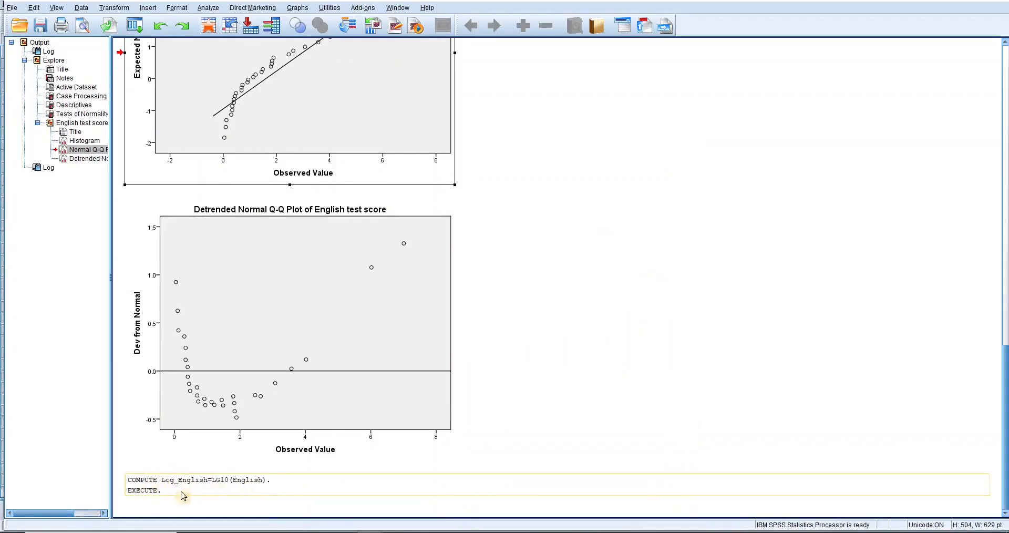
- Review the Q-Q plots, histogram and normality tests of the untransformed English test score
scroll(525, 409, "up", 3)
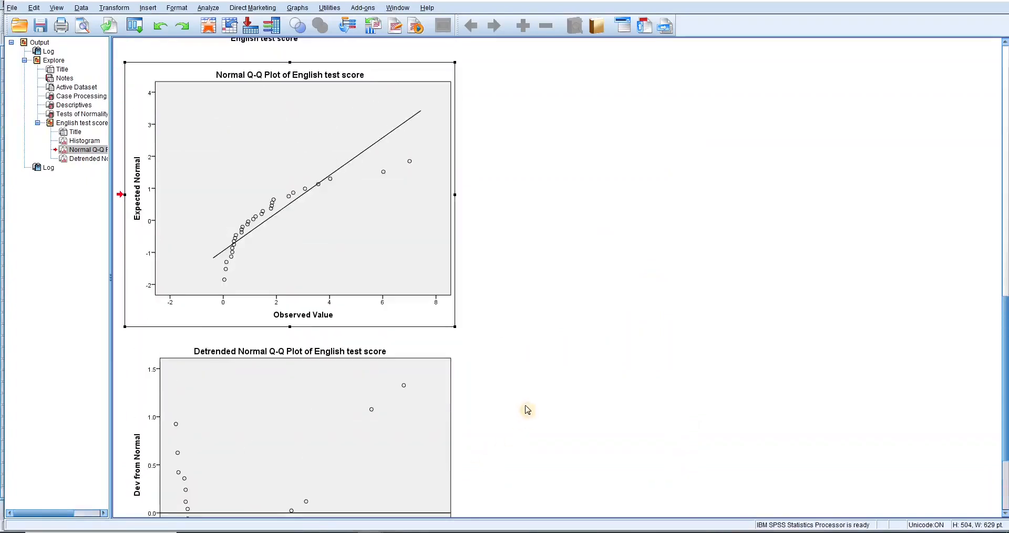
scroll(528, 409, "up", 9)
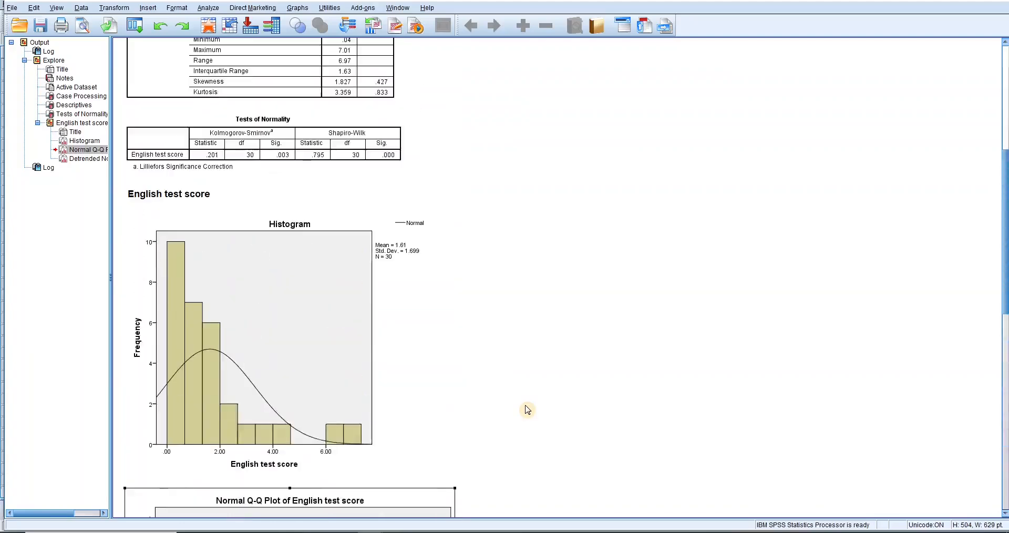
scroll(527, 409, "down", 1)
scroll(527, 410, "down", 1)
scroll(527, 409, "up", 1)
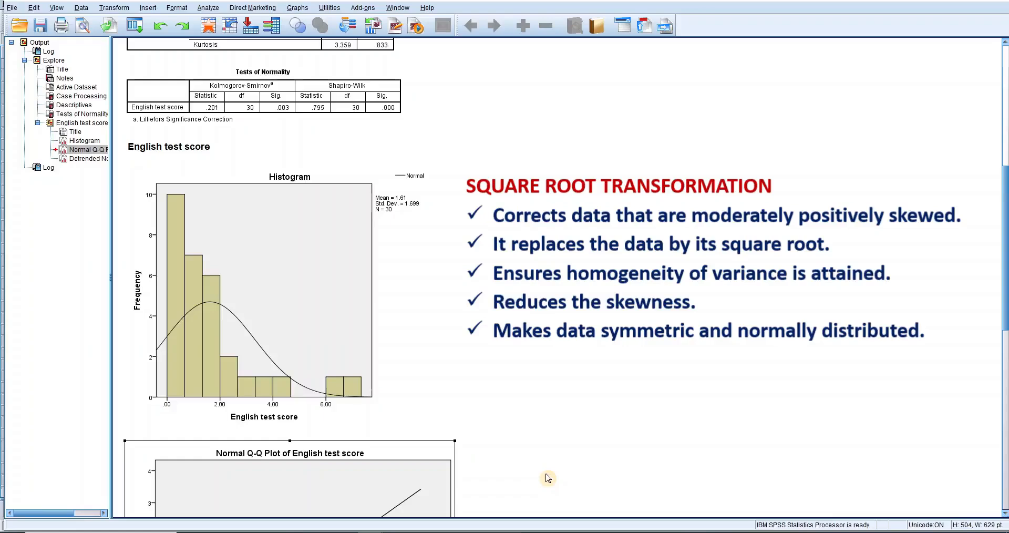
- Clear the previous Compute Variable settings and name the new target variable SQRT_English
left_click(120, 9)
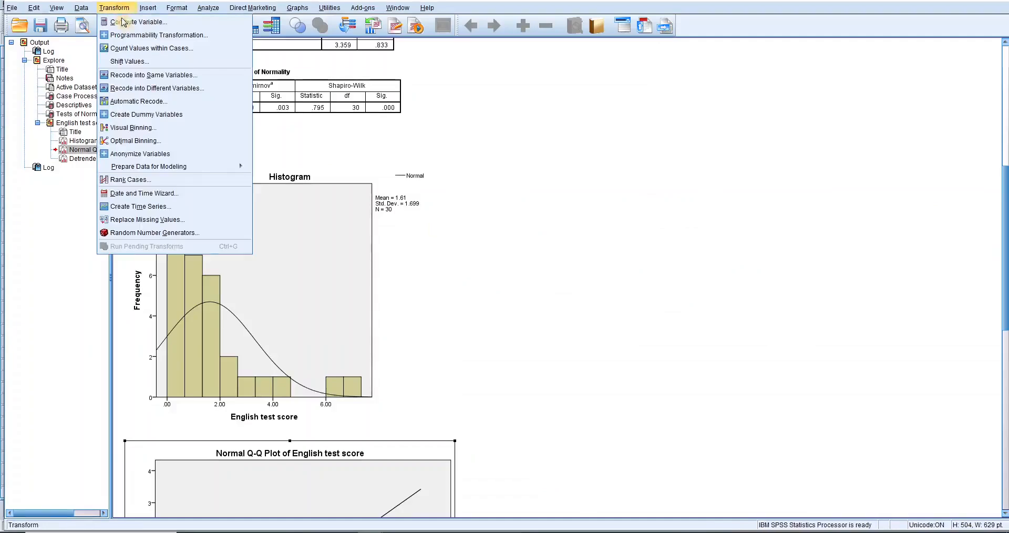
left_click(159, 24)
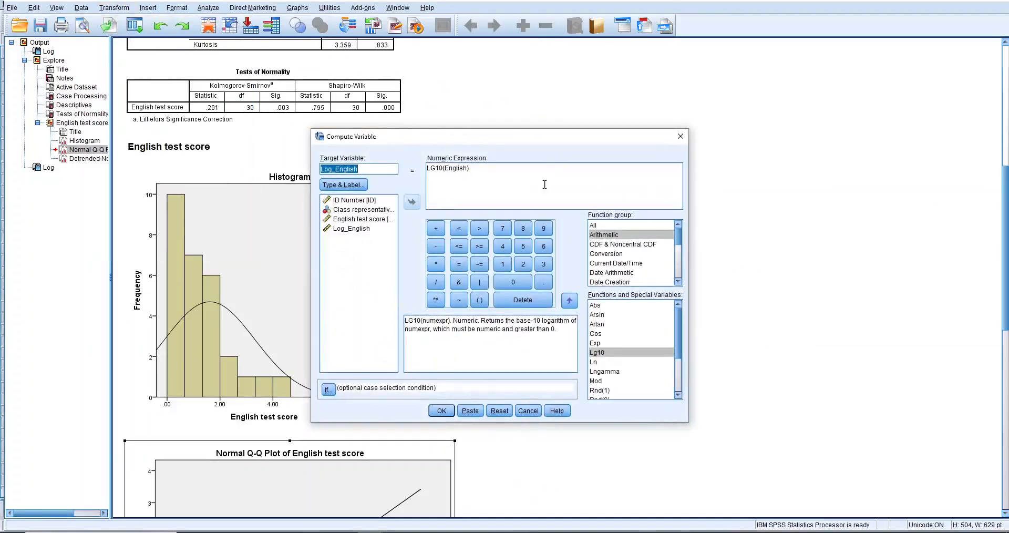
left_click(497, 413)
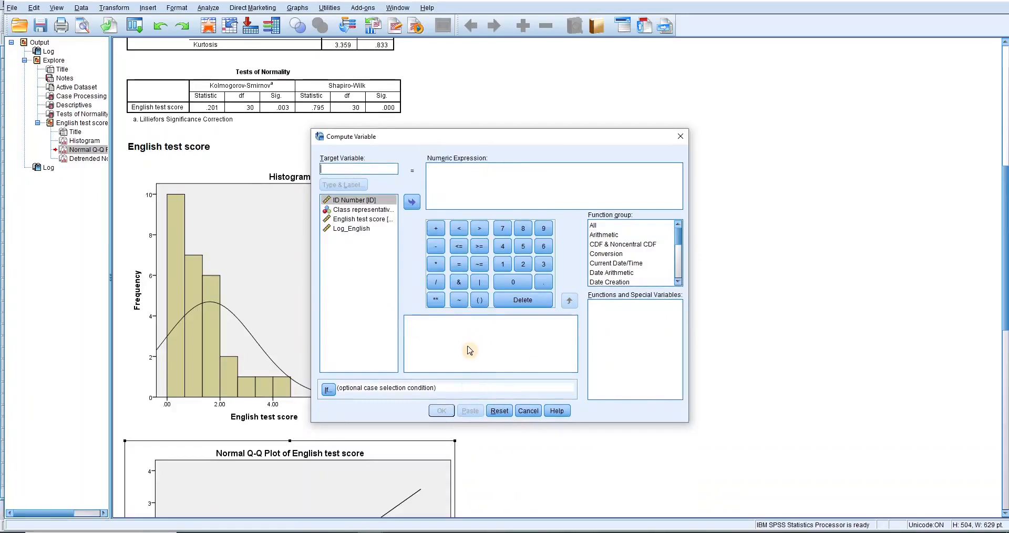
left_click(355, 168)
type("S")
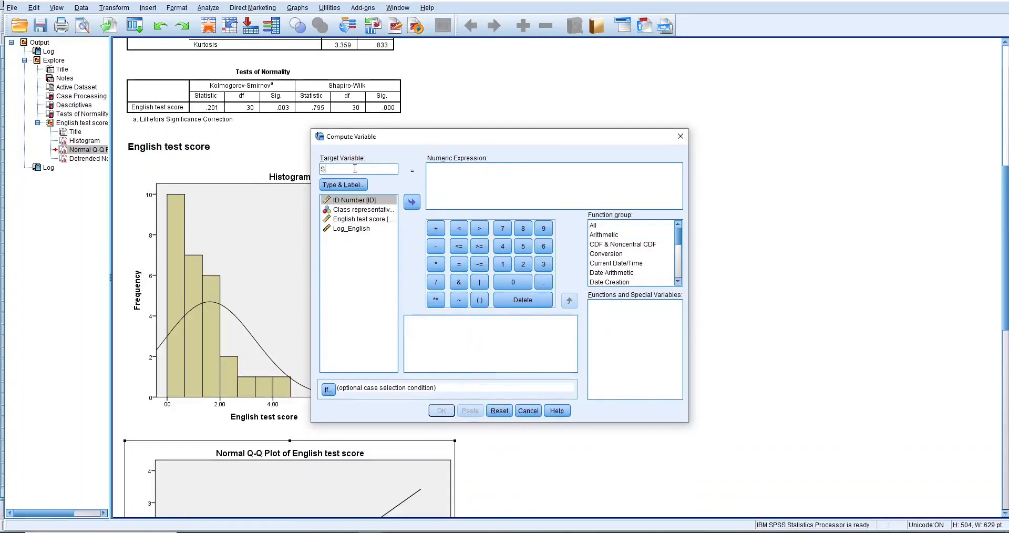
type("QRT_English")
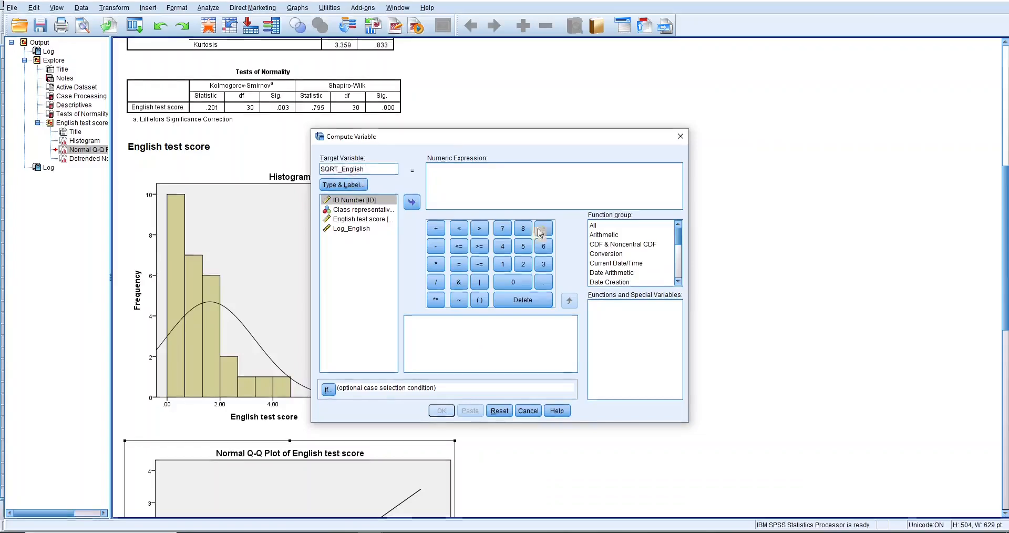
- Insert the Sqrt function from the Arithmetic function group into the numeric expression
left_click(605, 235)
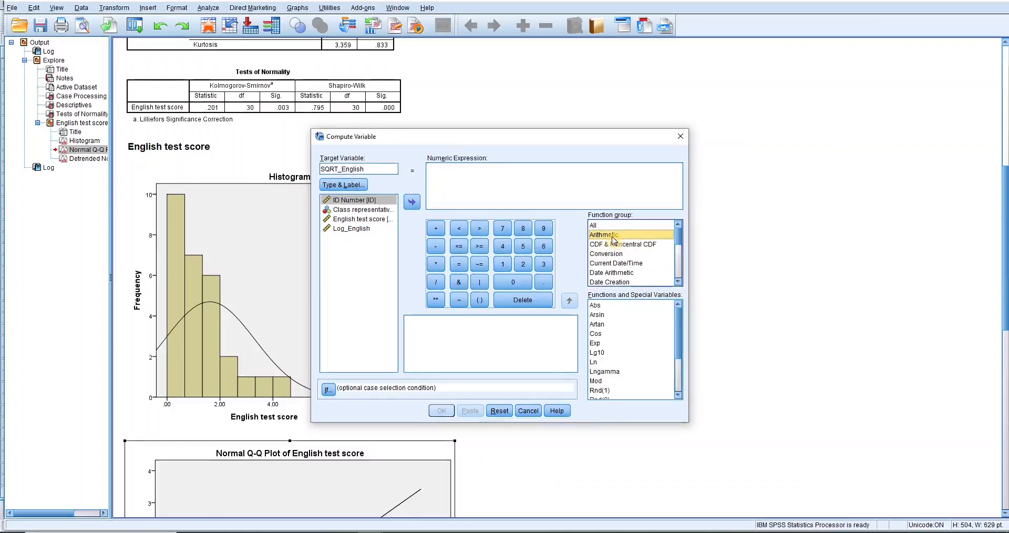
left_click(635, 336)
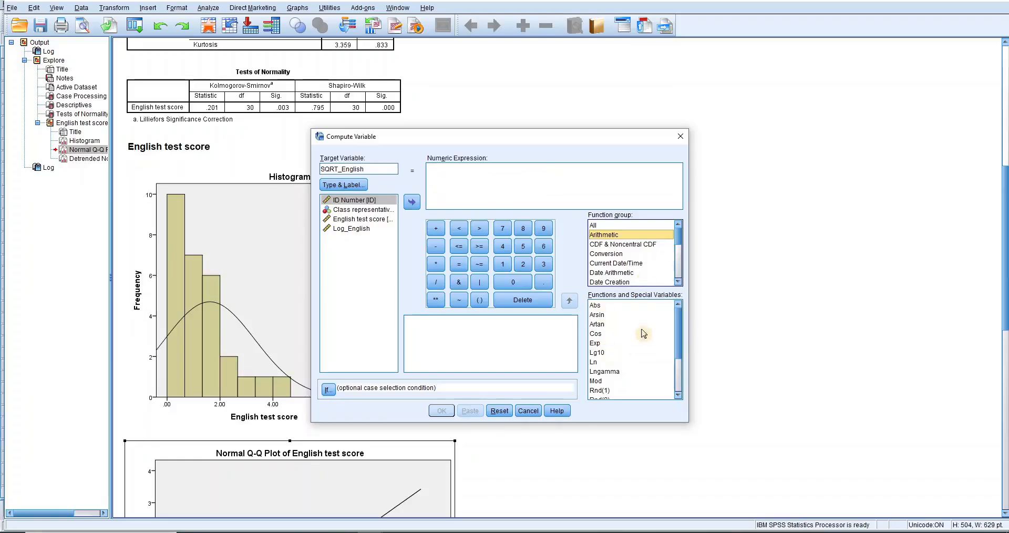
scroll(624, 353, "down", 2)
scroll(624, 353, "down", 1)
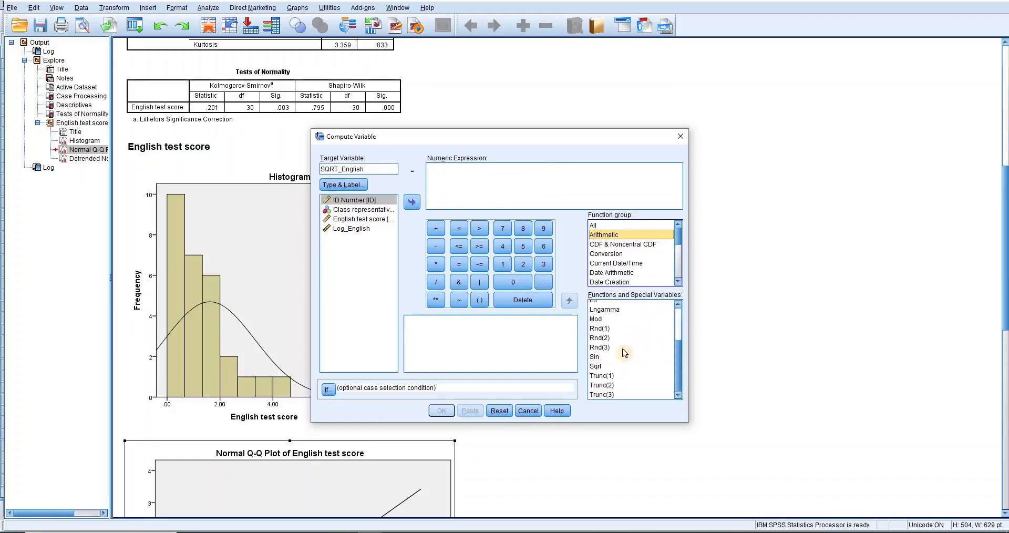
left_click(601, 367)
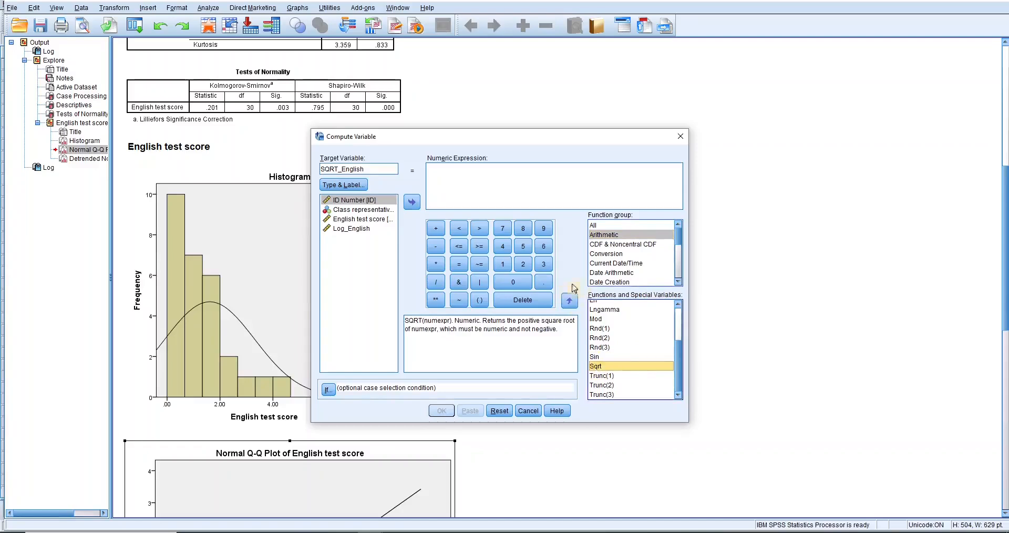
left_click(570, 302)
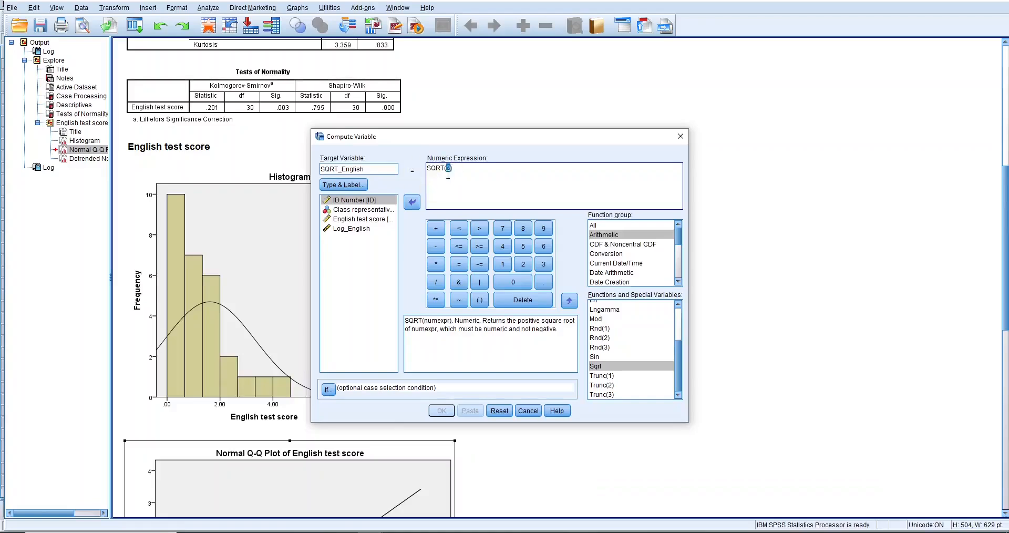
- Make English test score the argument of SQRT and run the computation of SQRT_English
left_click(351, 219)
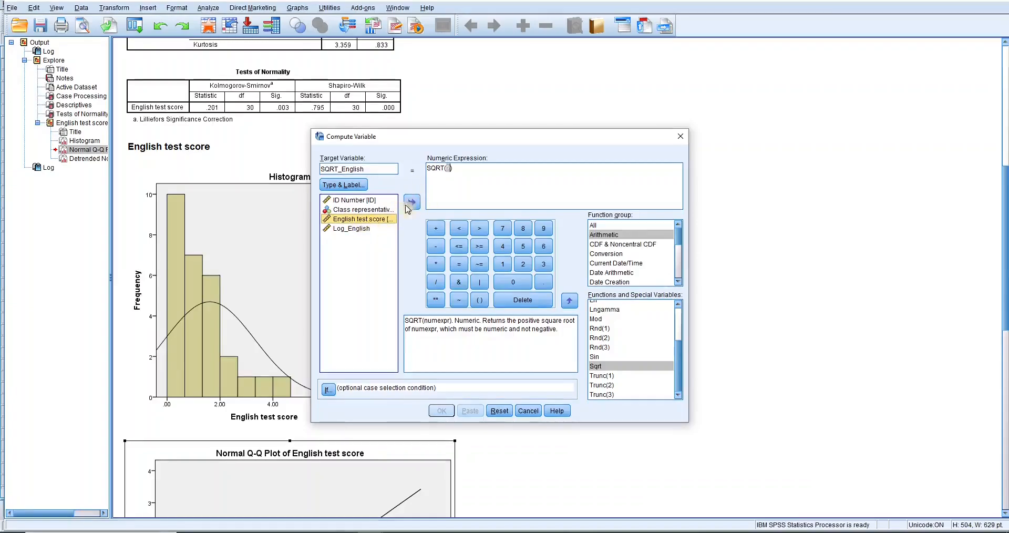
left_click(411, 201)
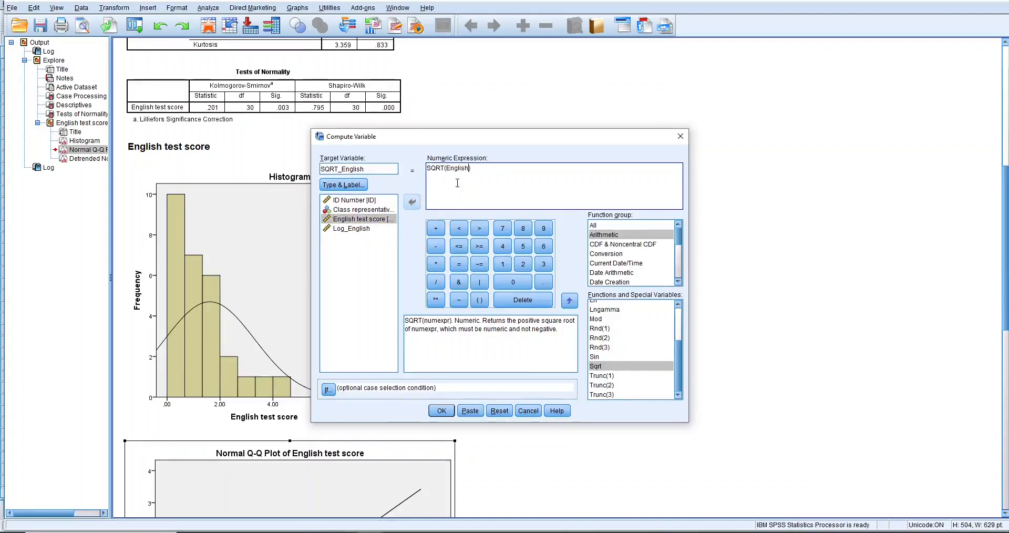
left_click(446, 412)
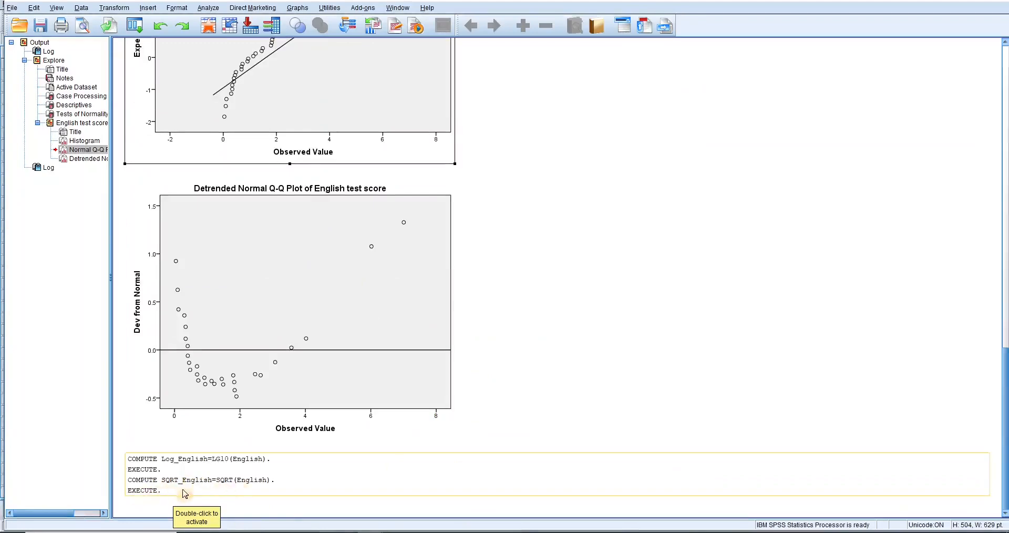
- Start another Compute Variable transformation with the previous settings cleared and name the target variable INV_English
scroll(400, 479, "up", 3)
scroll(408, 479, "up", 5)
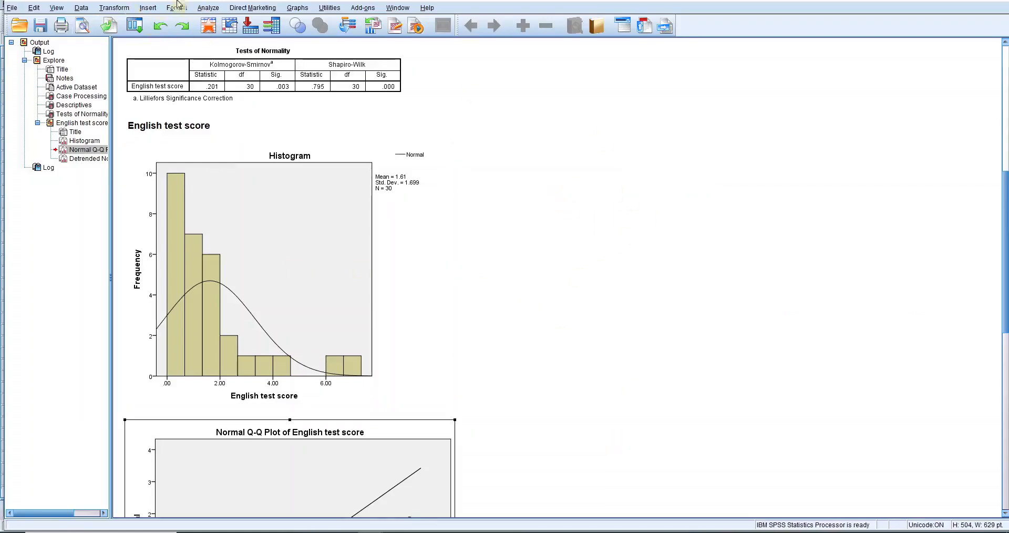
left_click(124, 11)
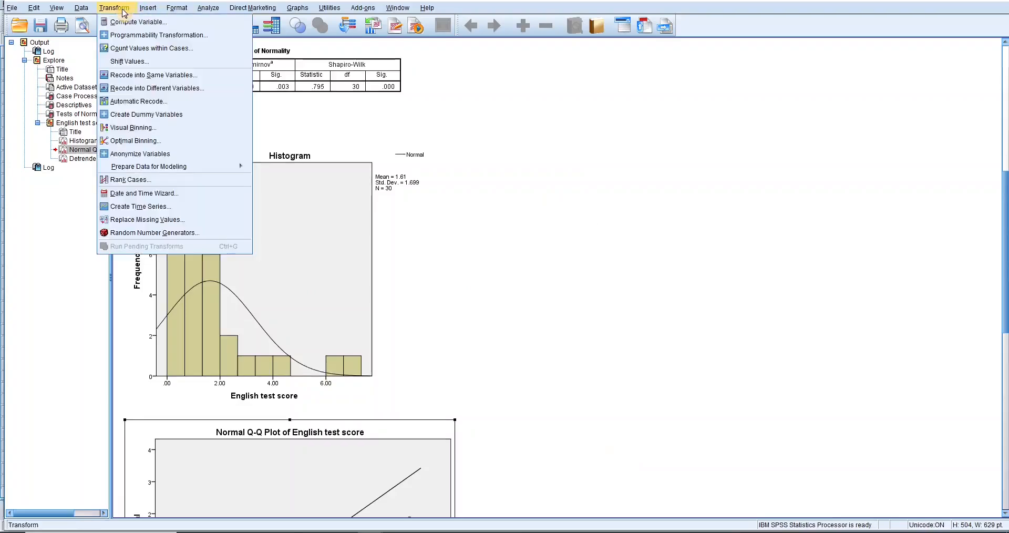
left_click(168, 24)
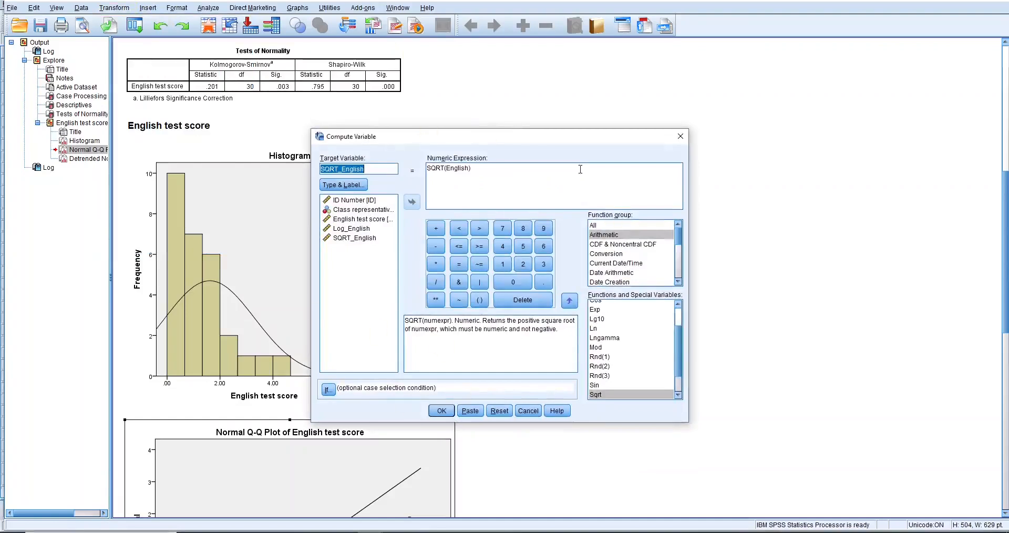
left_click(507, 413)
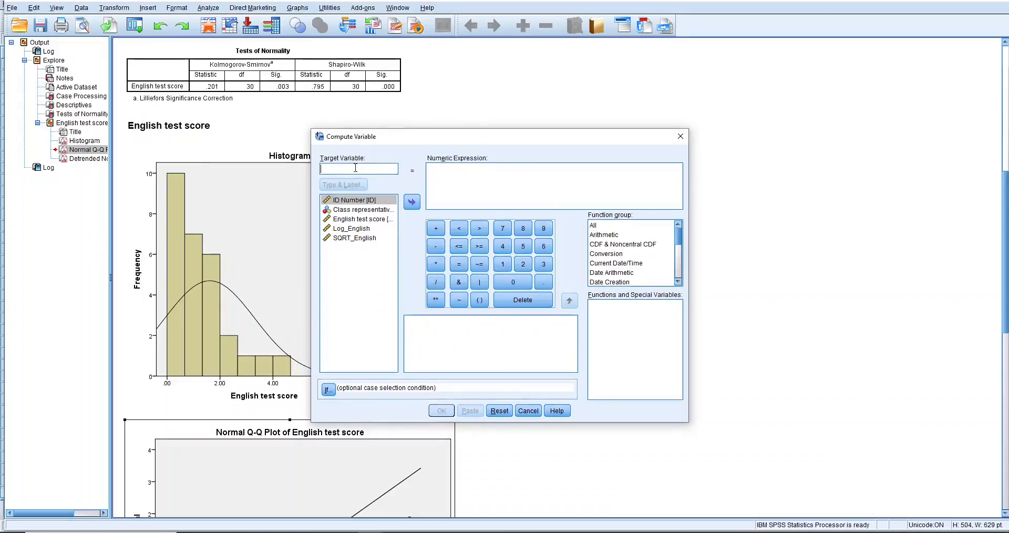
type("lish")
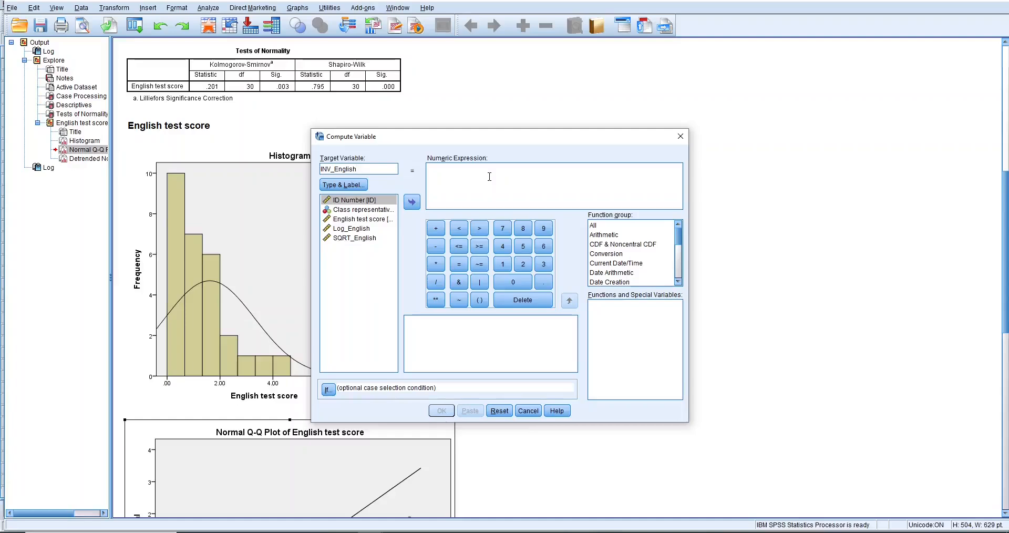
- Build the numeric expression 1 / (English + 1) and run the computation of INV_English
left_click(502, 264)
left_click(436, 281)
left_click(478, 300)
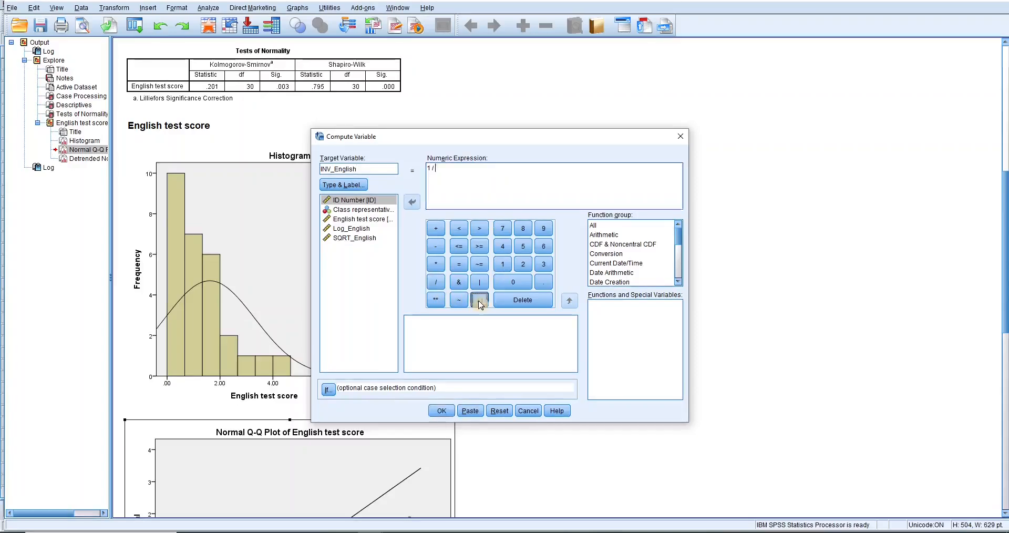
left_click(360, 220)
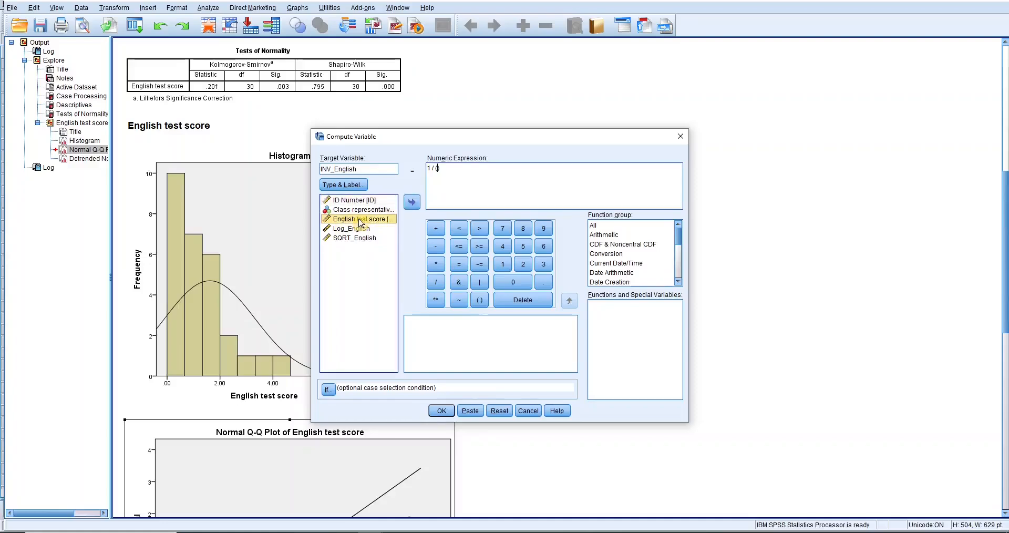
left_click(413, 203)
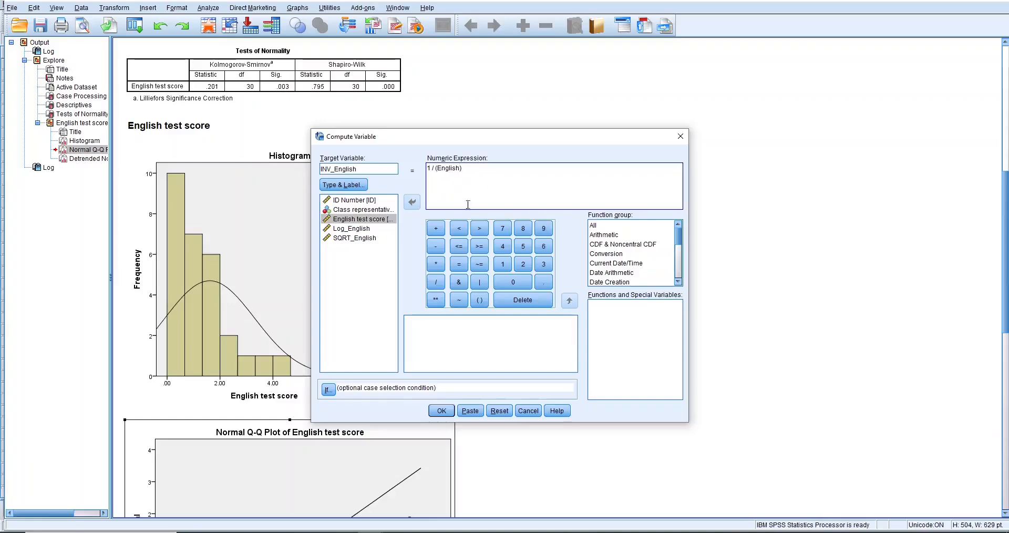
left_click(435, 229)
left_click(503, 264)
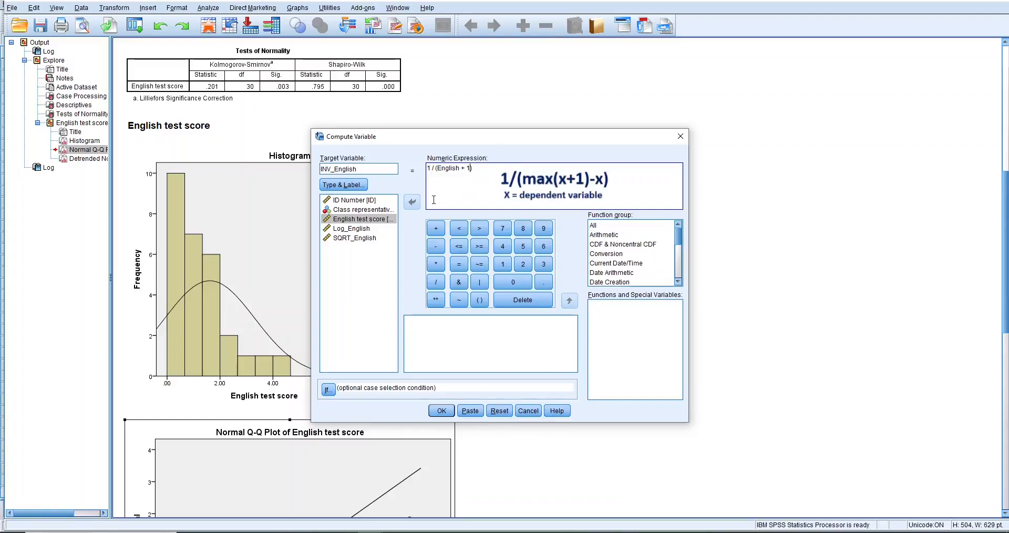
type(")")
left_click(443, 412)
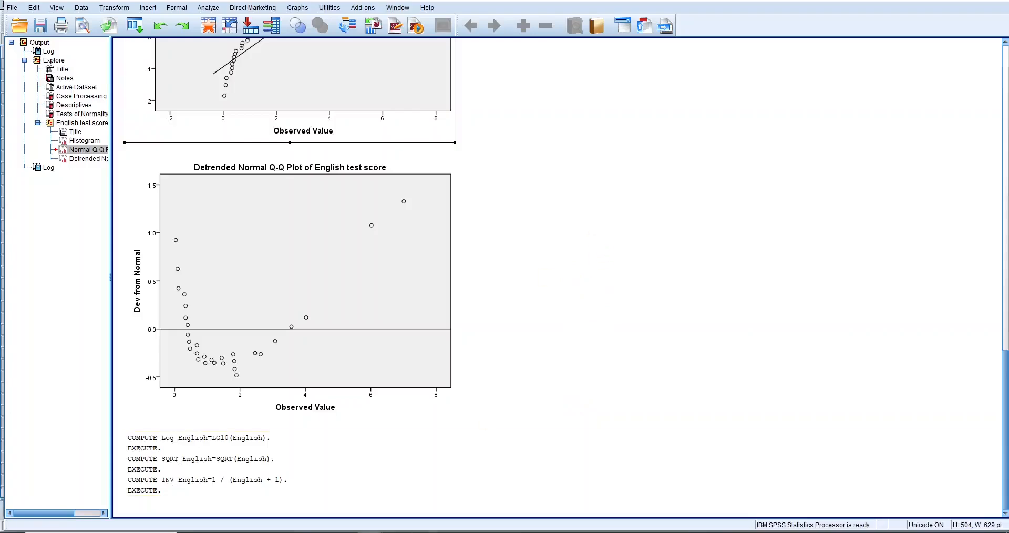
- Switch to the Test Scores of Students dataset and examine the Log_English, SQRT_English and INV_English columns
mouse_move(370, 530)
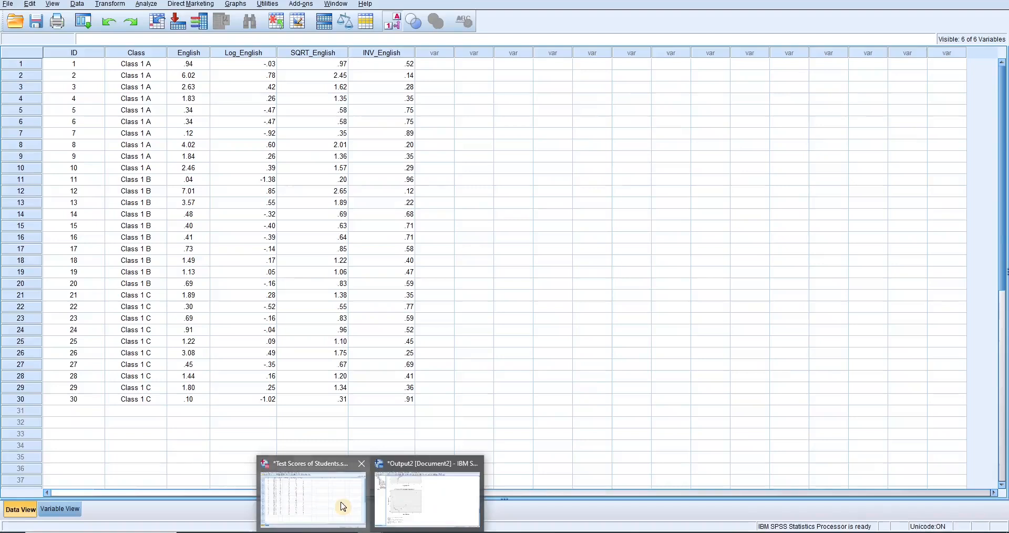
left_click(343, 506)
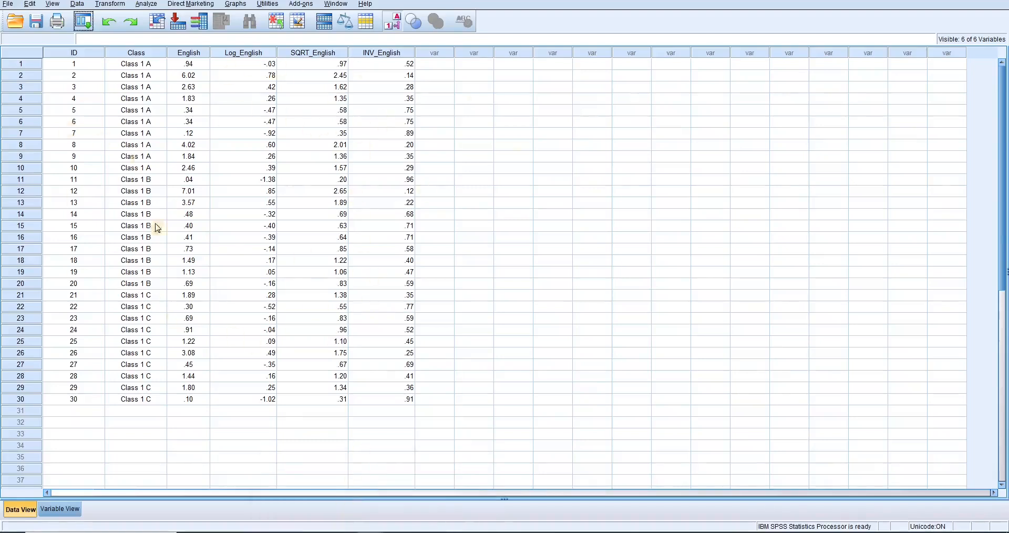
left_click(241, 53)
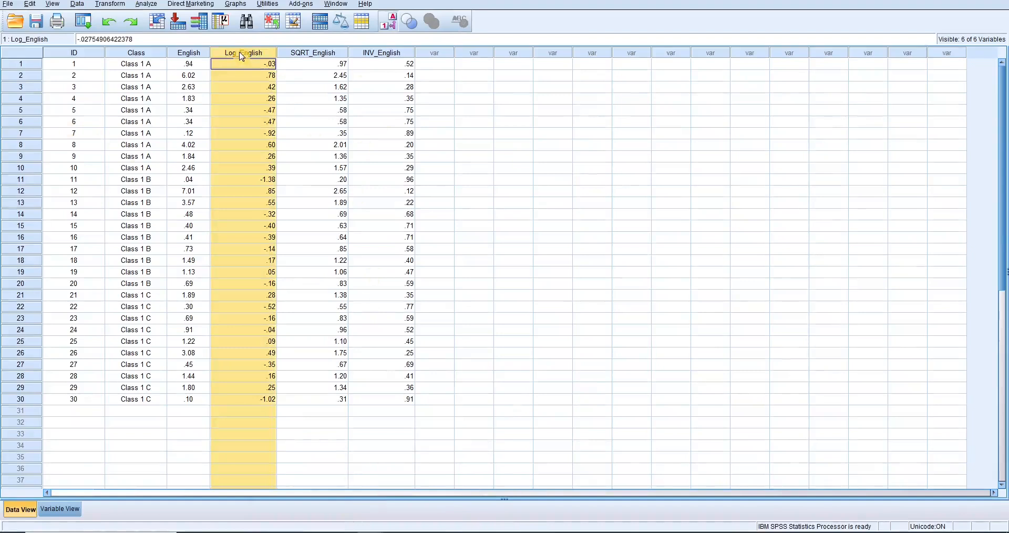
left_click(309, 53)
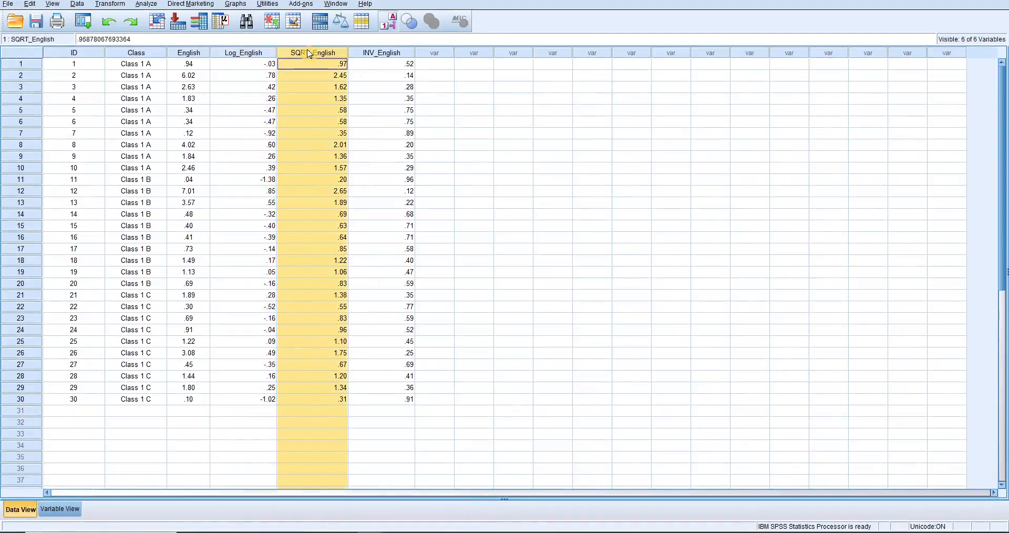
left_click(388, 53)
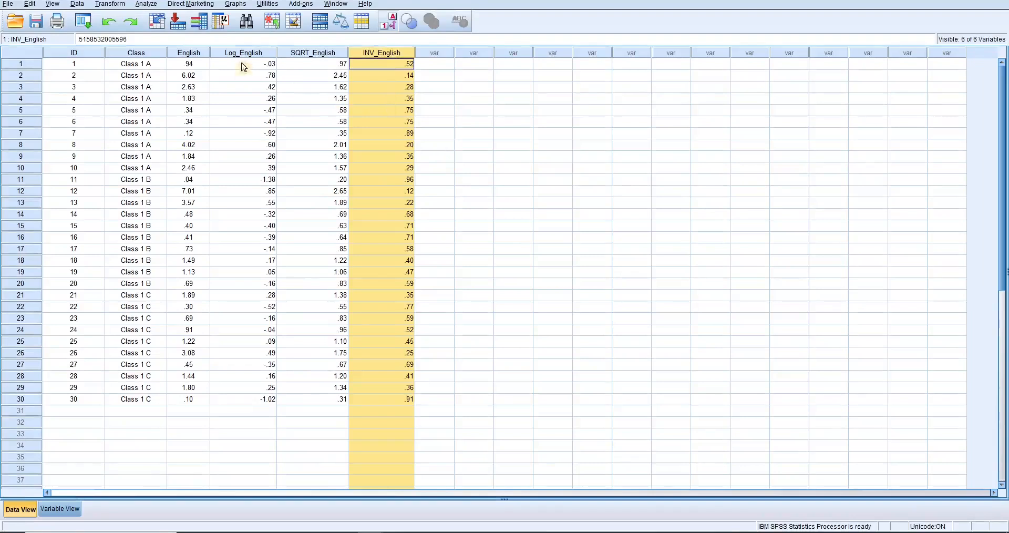
left_click_drag(244, 53, 371, 63)
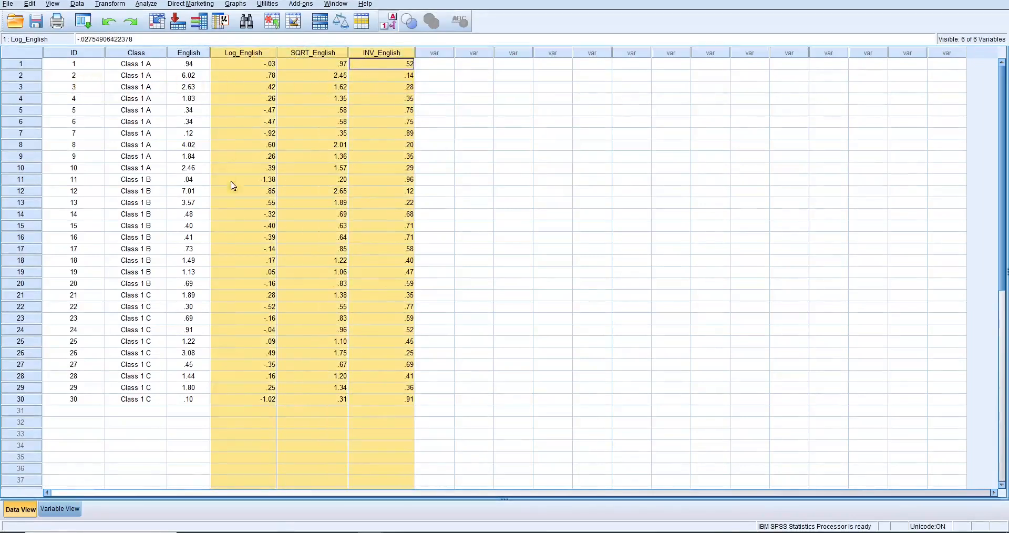
left_click(83, 64)
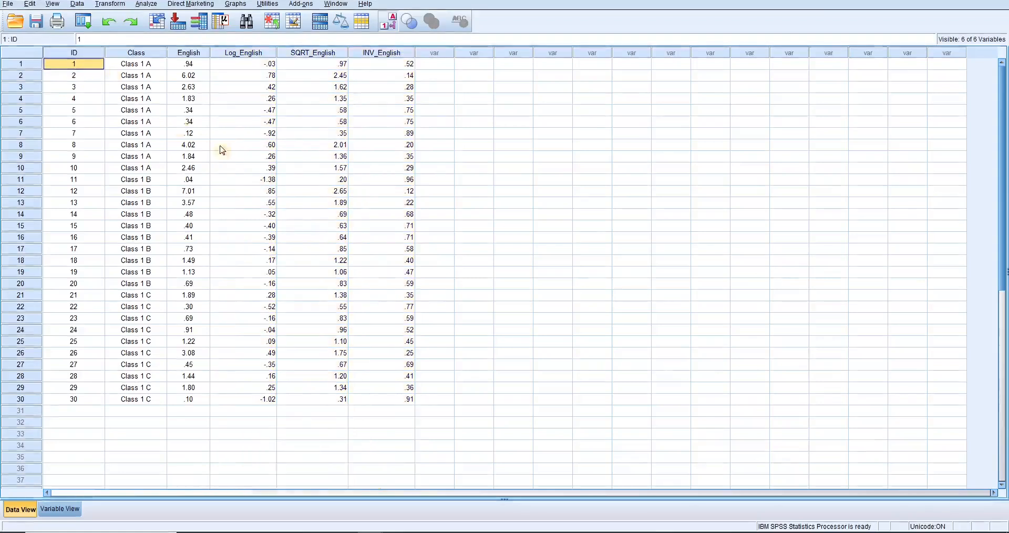
- Clear the previous Explore settings and make Log_English, SQRT_English and INV_English the dependent variables
left_click(147, 4)
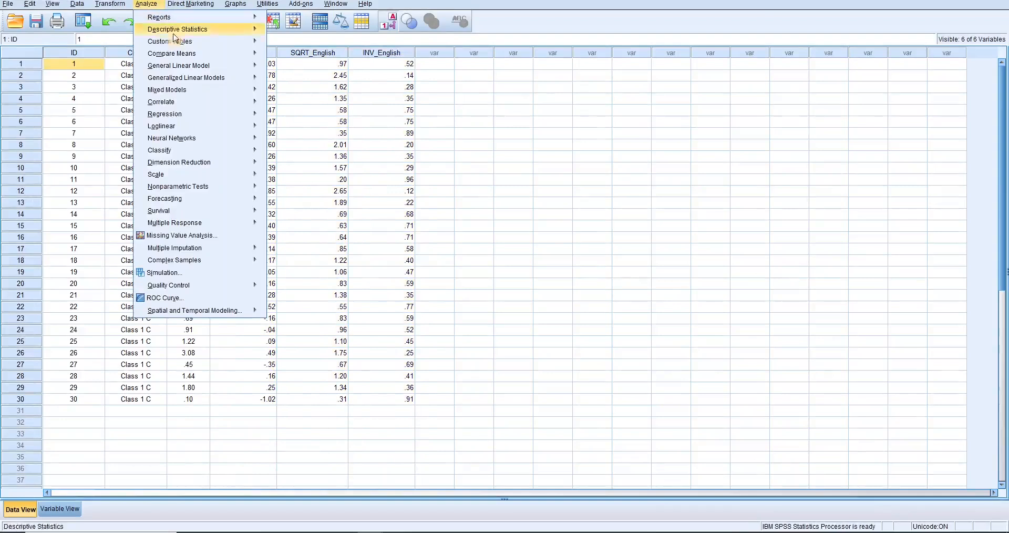
mouse_move(192, 31)
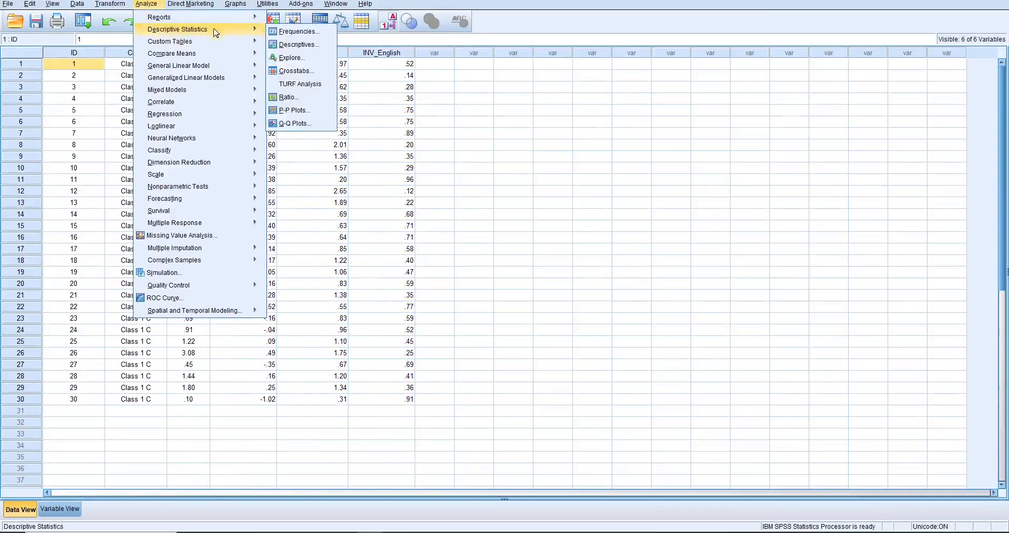
left_click(301, 59)
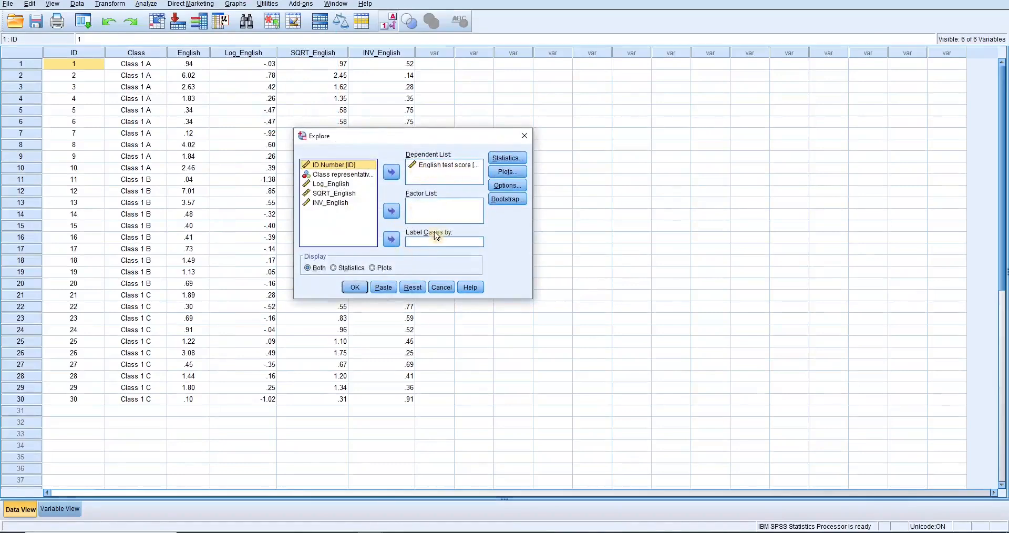
left_click(414, 289)
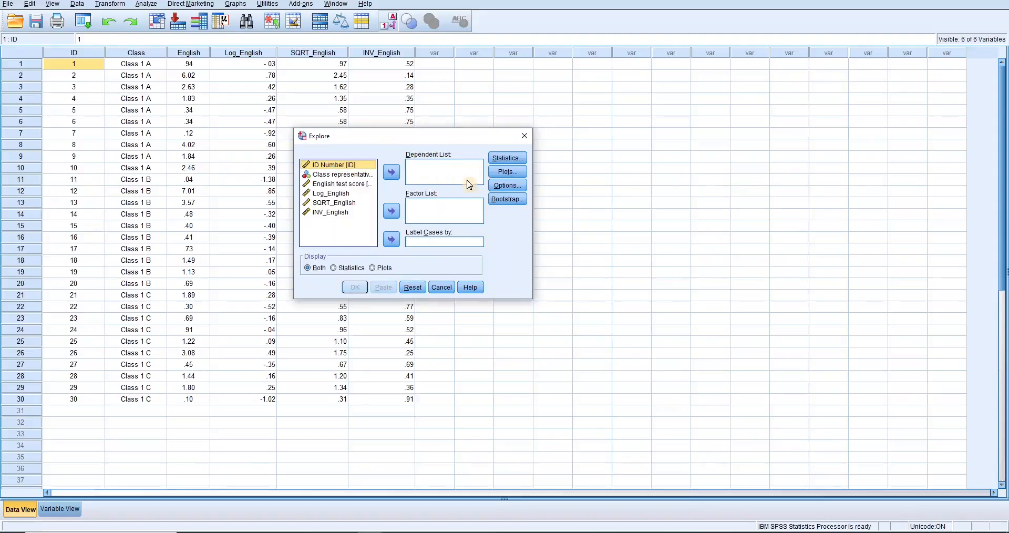
left_click(332, 195)
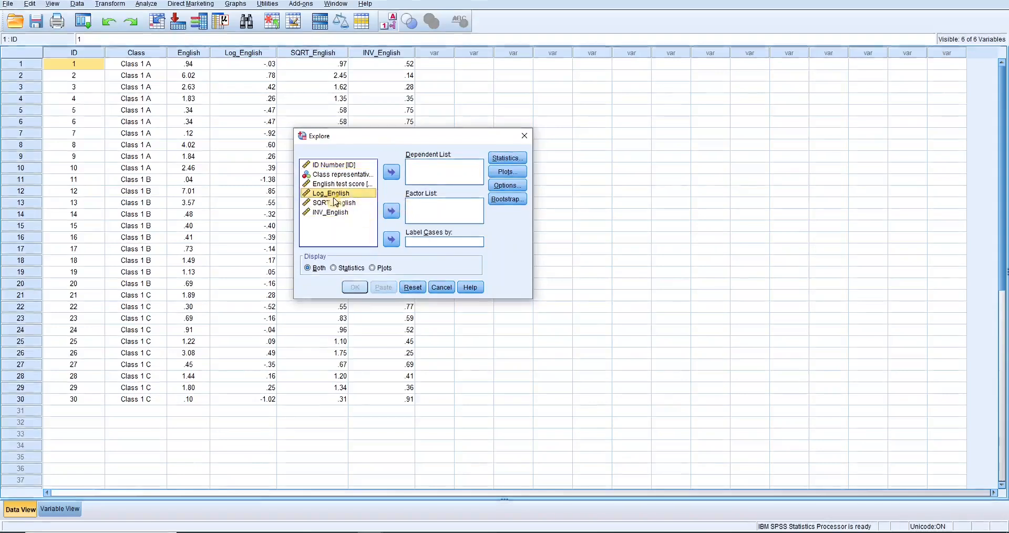
left_click(337, 203, "shift")
left_click(341, 213, "shift")
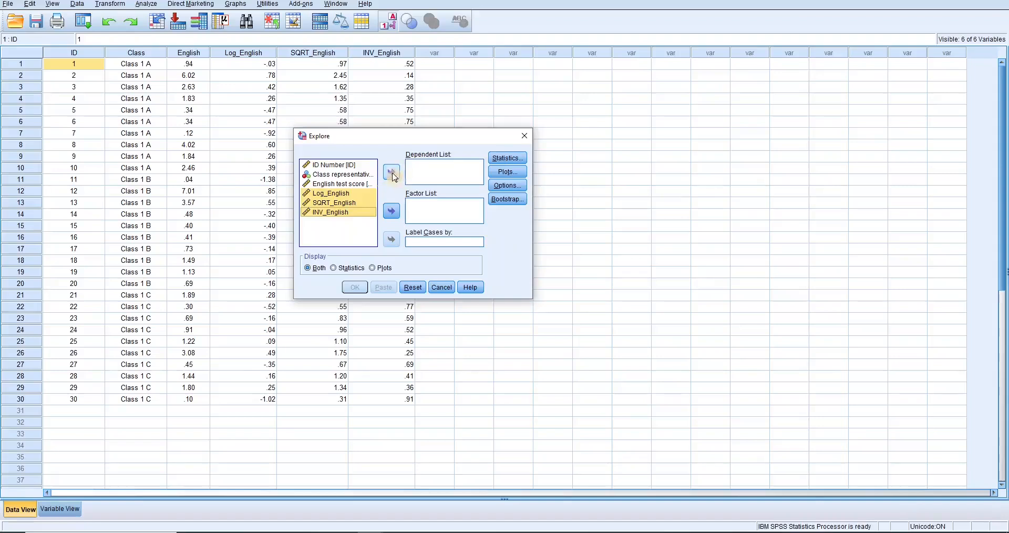
left_click(391, 172)
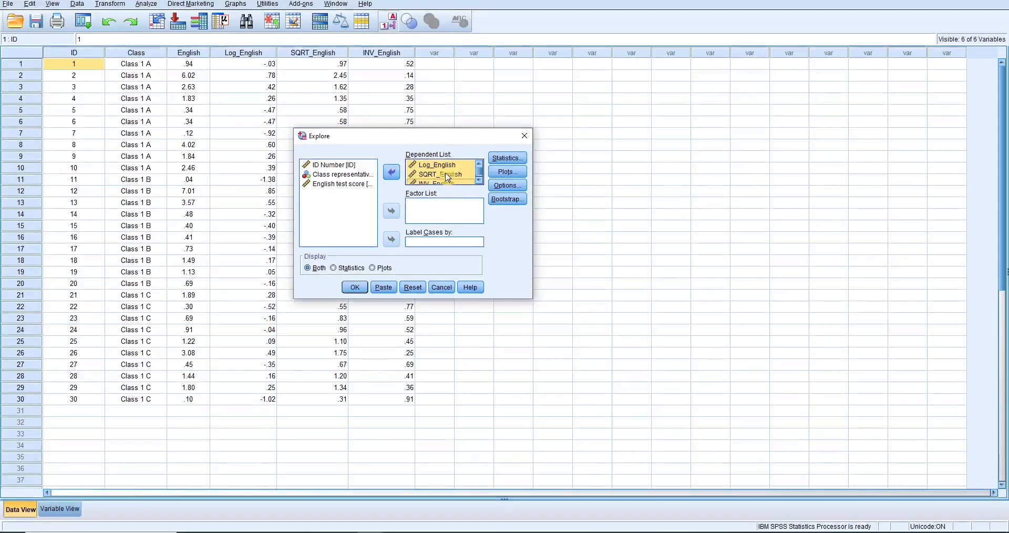
- Run Explore with descriptives at a 95% confidence interval, no boxplots, histograms instead of stem-and-leaf, and normality plots with tests
left_click(508, 159)
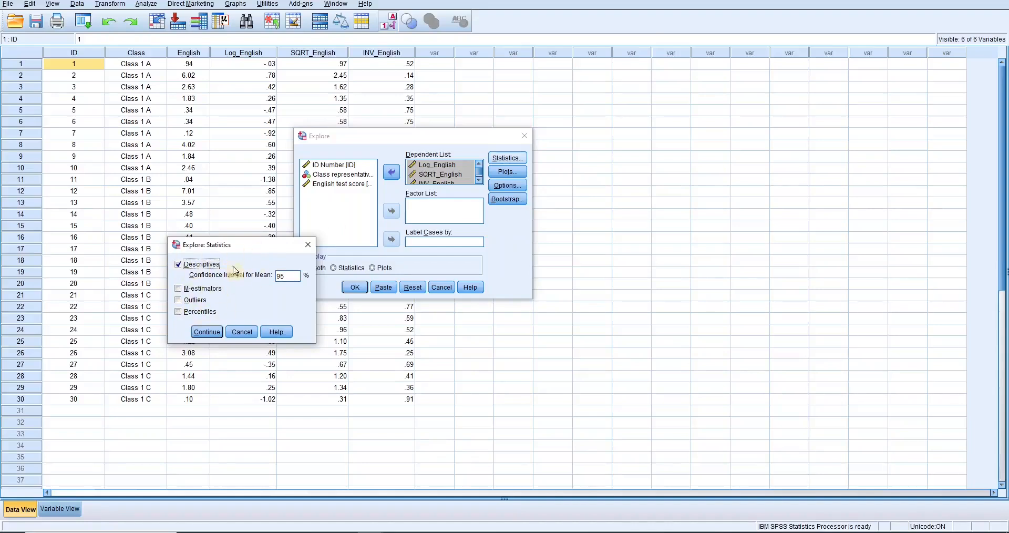
left_click(200, 333)
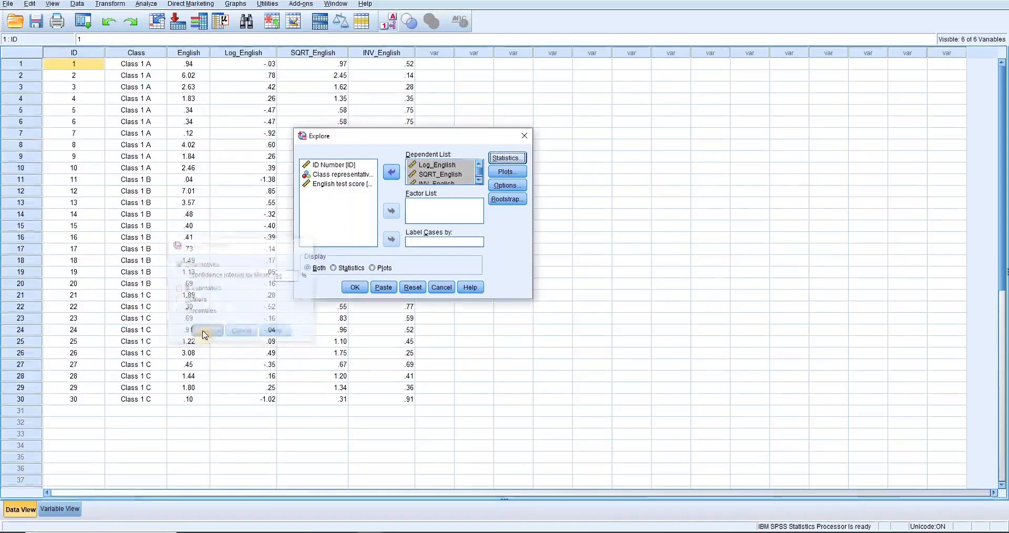
left_click(507, 172)
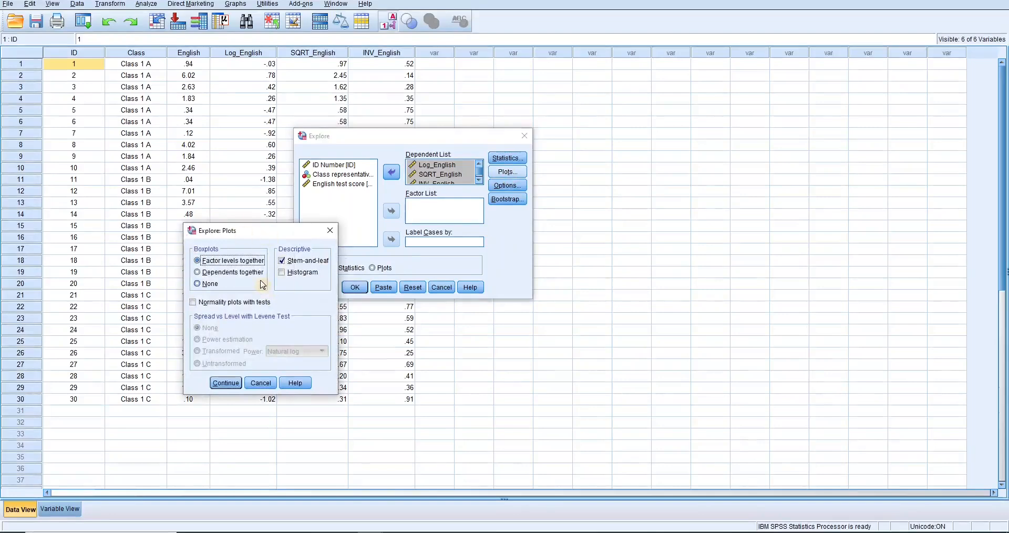
left_click(205, 284)
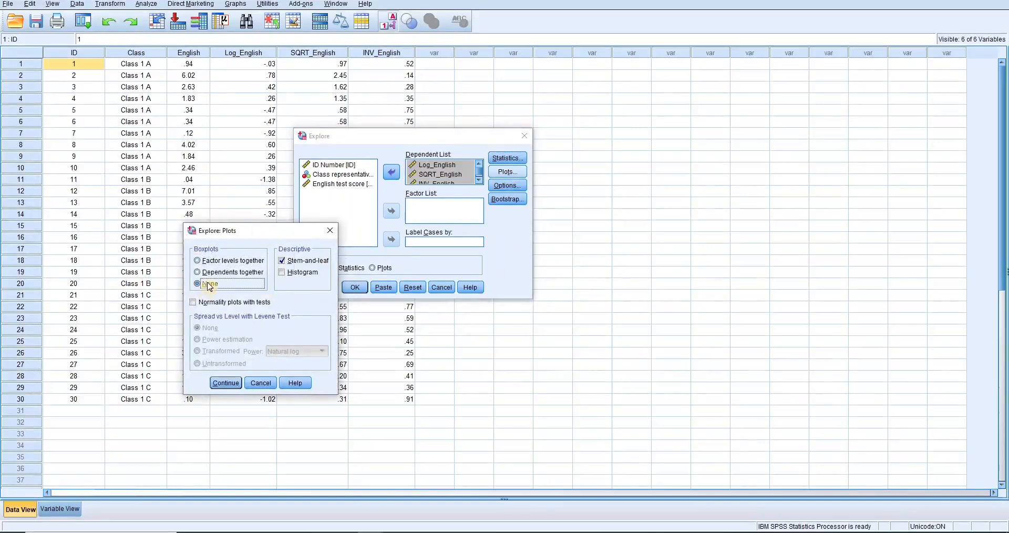
left_click(294, 261)
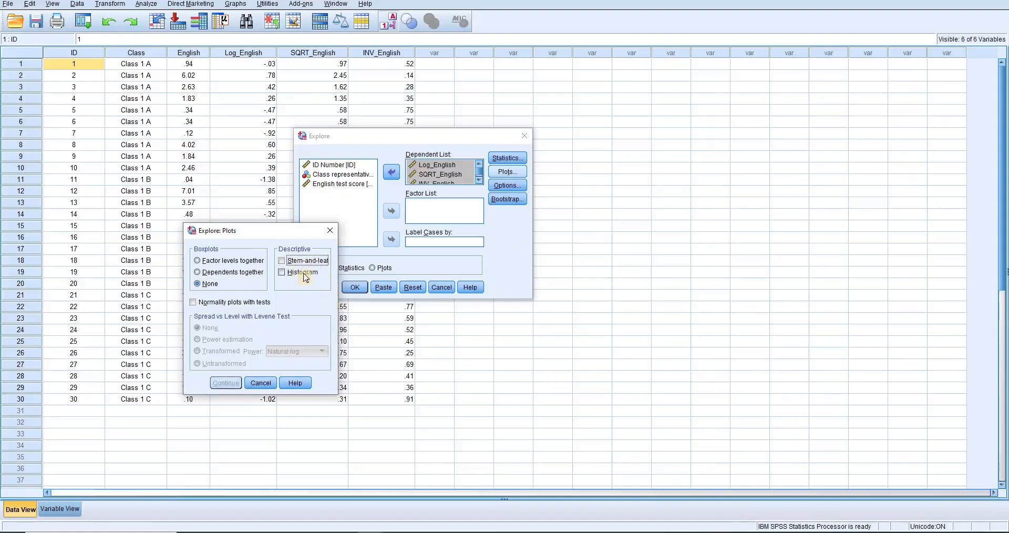
left_click(310, 276)
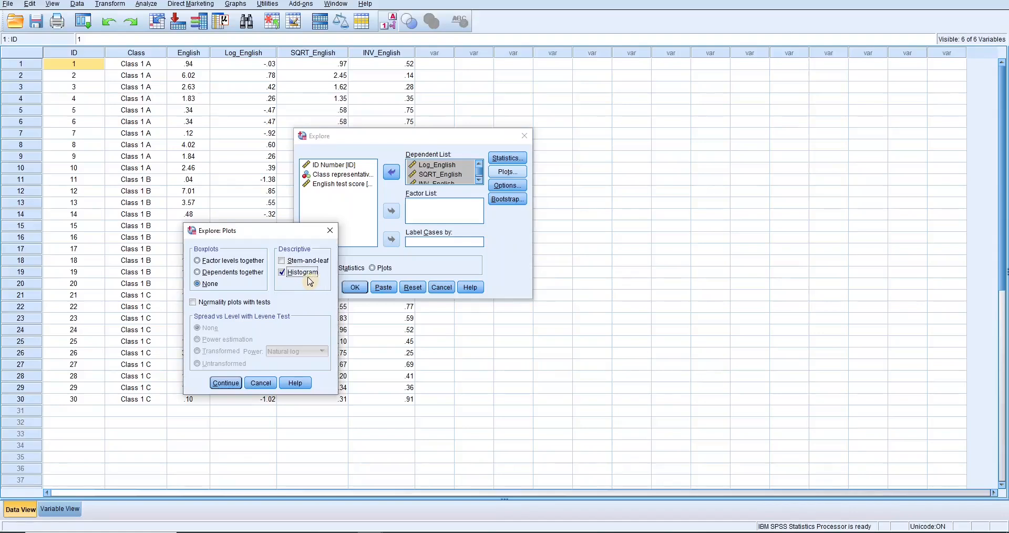
left_click(230, 304)
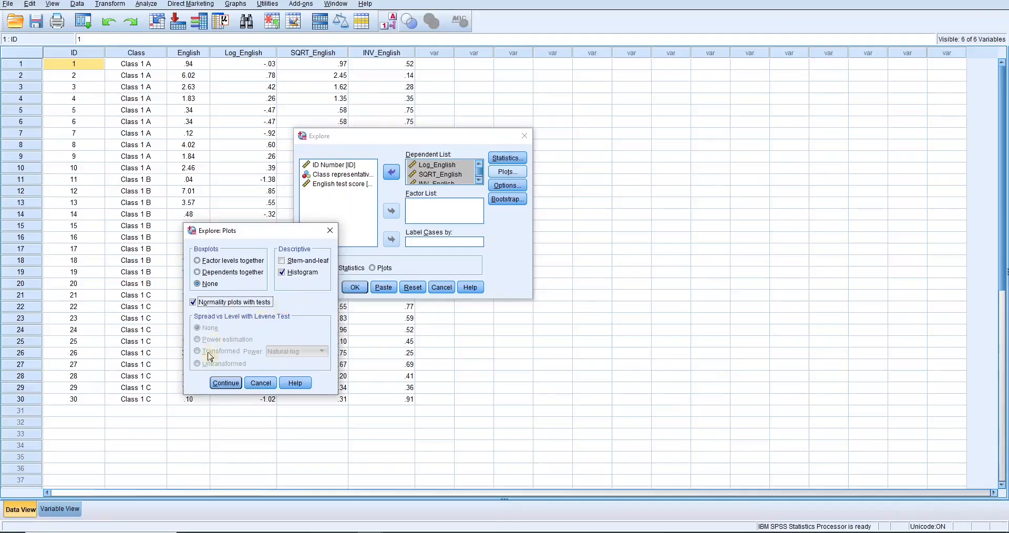
left_click(226, 382)
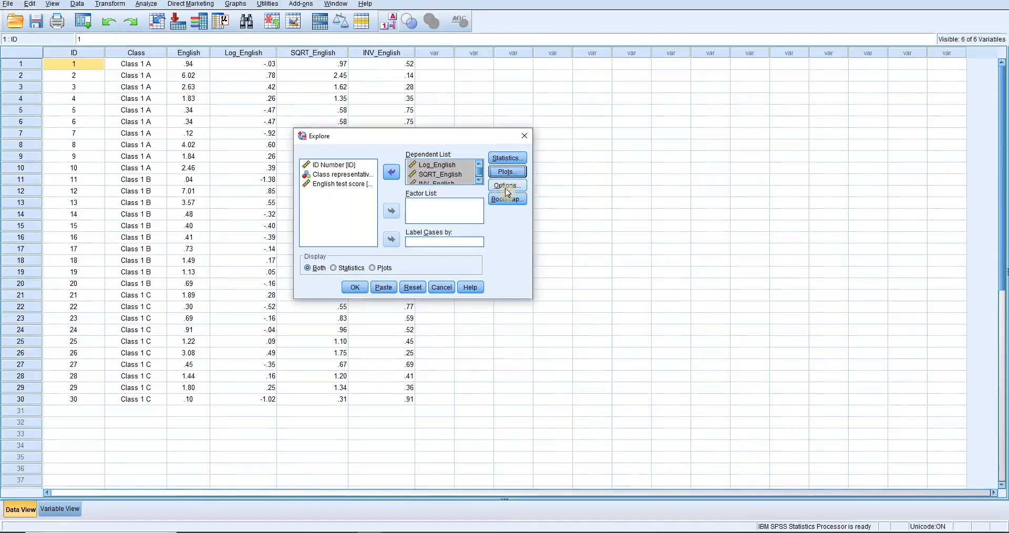
left_click(356, 287)
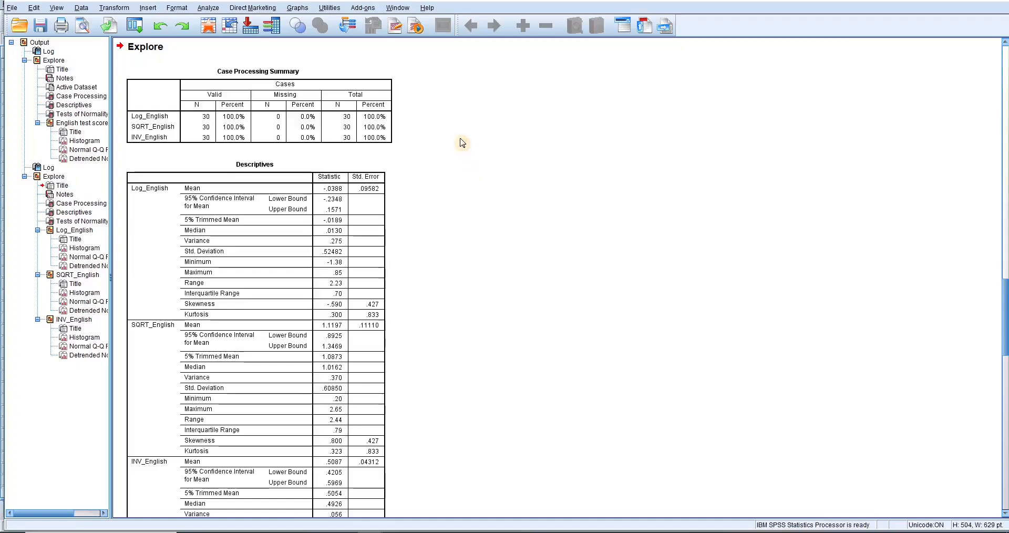
- Examine the case processing, descriptives and Tests of Normality tables and the plots for the three transformed variables
left_click(304, 105)
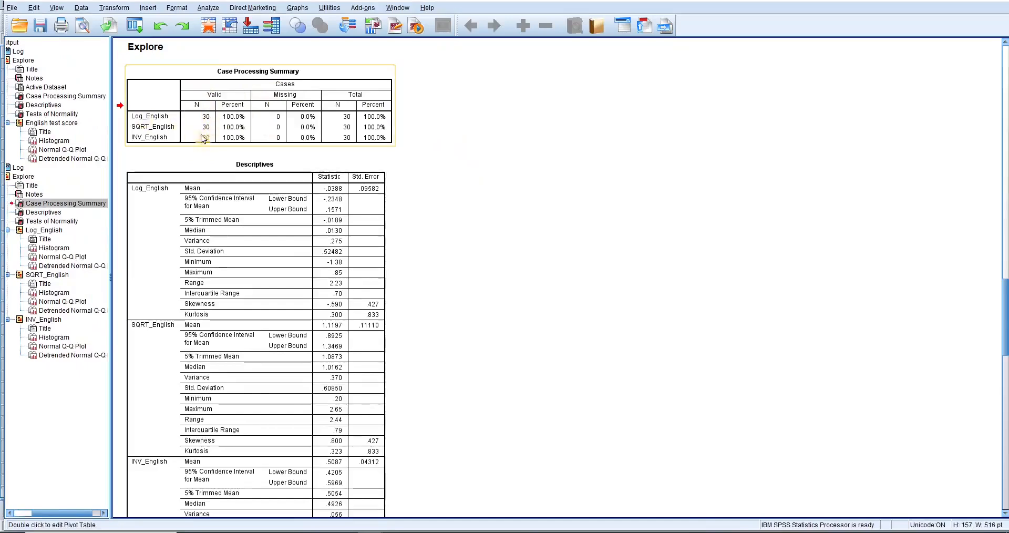
scroll(335, 199, "down", 6)
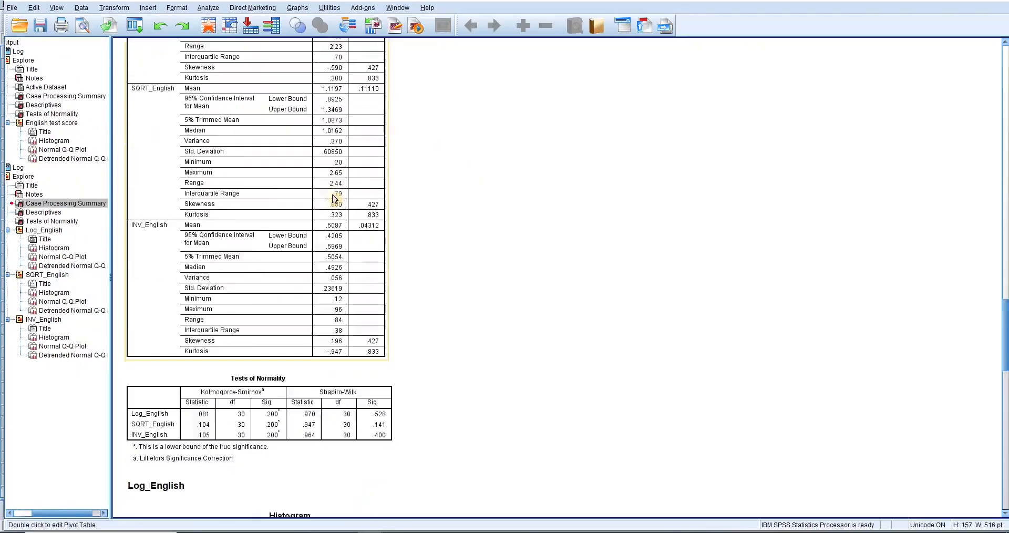
scroll(335, 199, "down", 5)
left_click(280, 224)
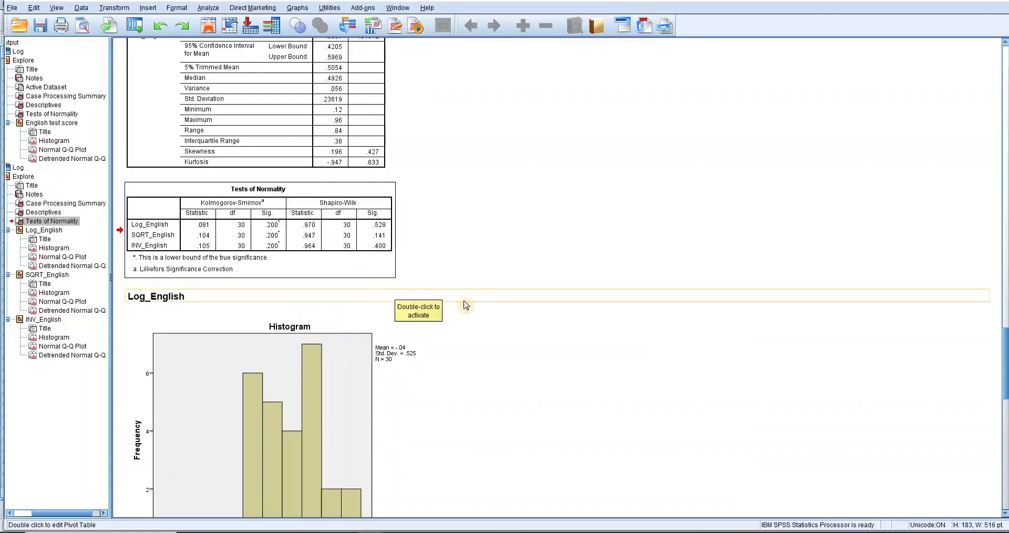
scroll(450, 258, "down", 3)
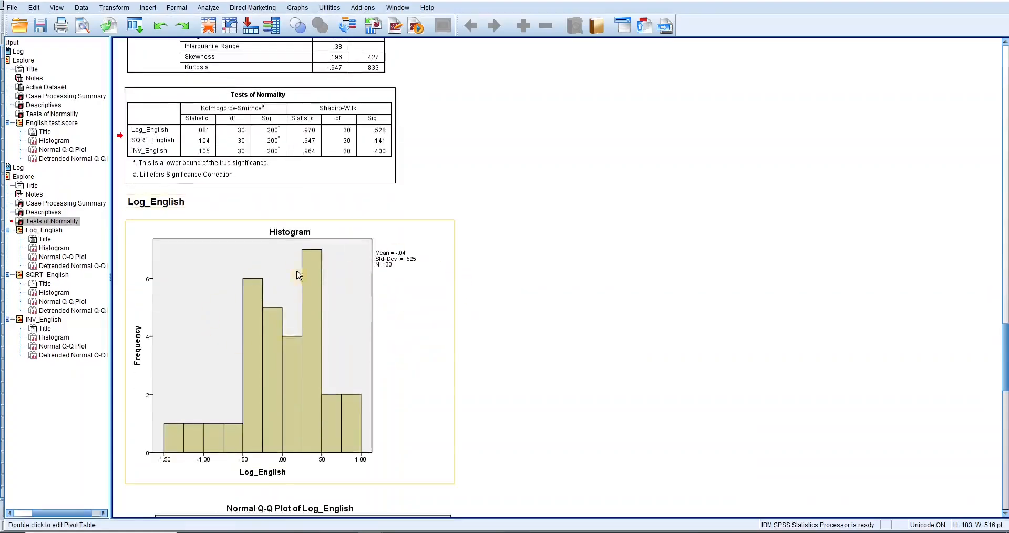
scroll(320, 344, "down", 20)
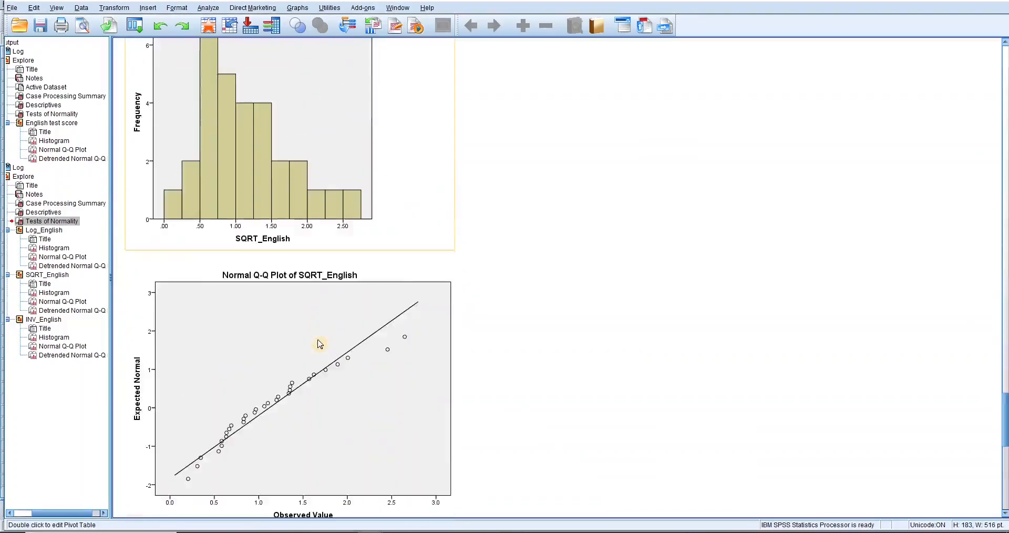
scroll(320, 344, "down", 20)
scroll(320, 344, "up", 20)
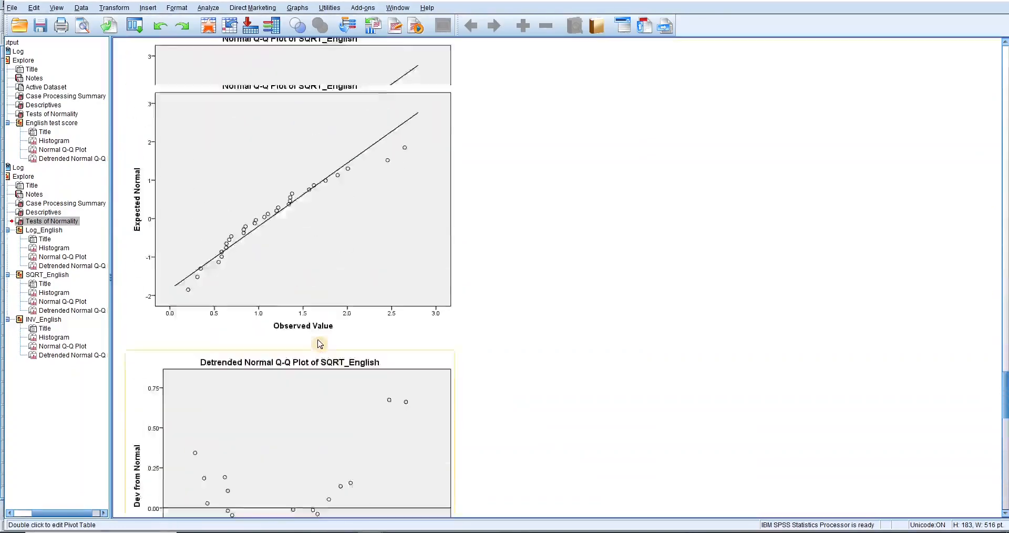
scroll(320, 343, "up", 20)
scroll(320, 344, "down", 2)
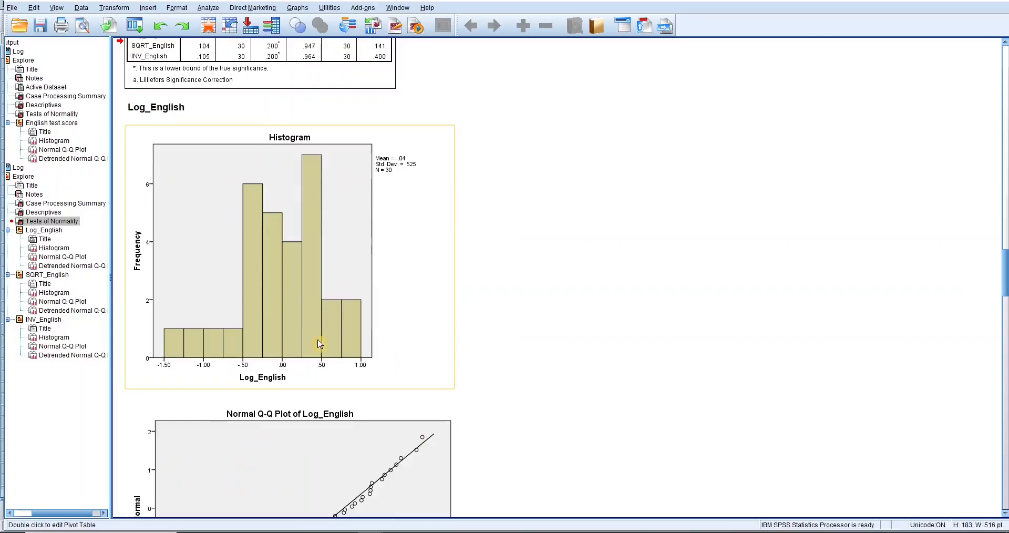
- Add a normal distribution curve to the Log_English histogram and close its chart editor
double_click(284, 270)
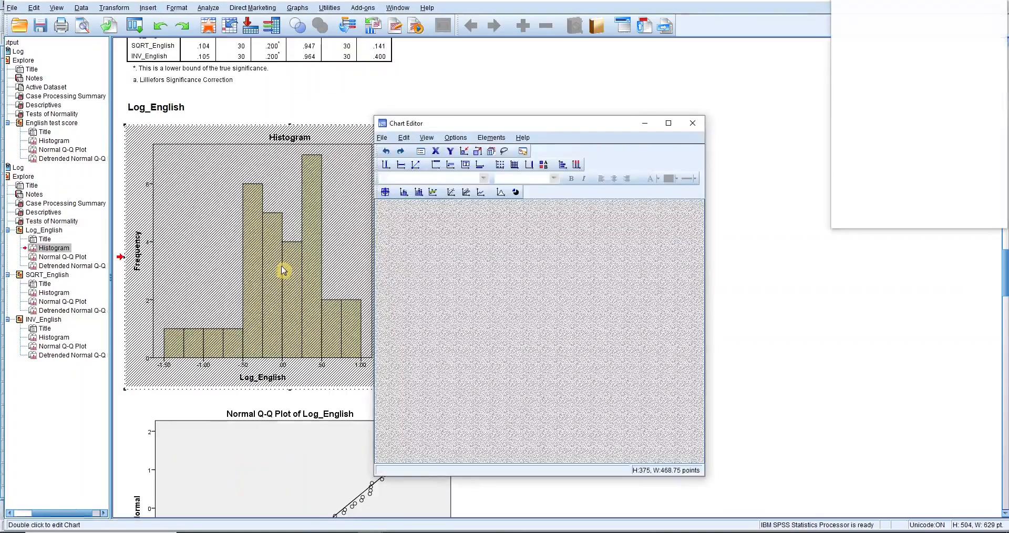
left_click(502, 140)
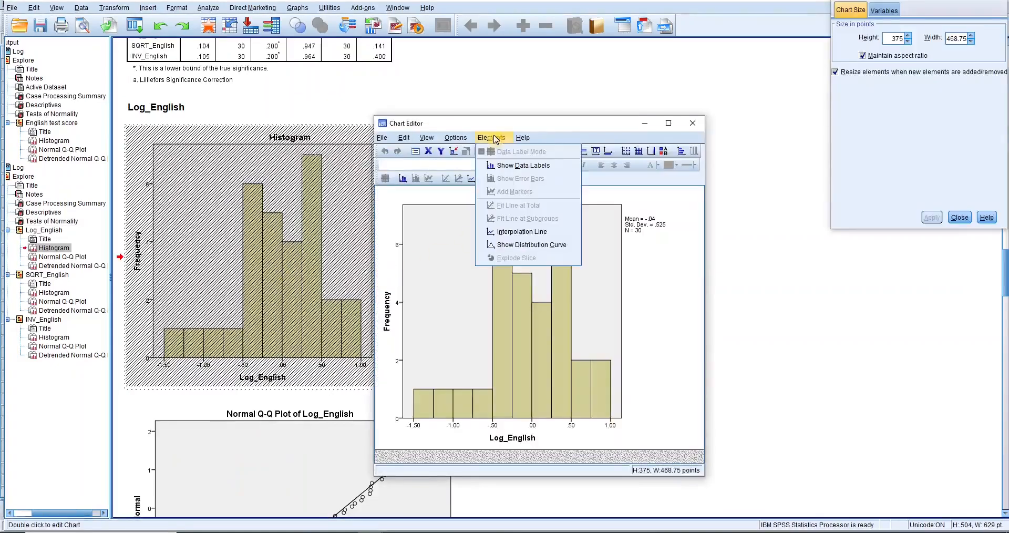
left_click(525, 245)
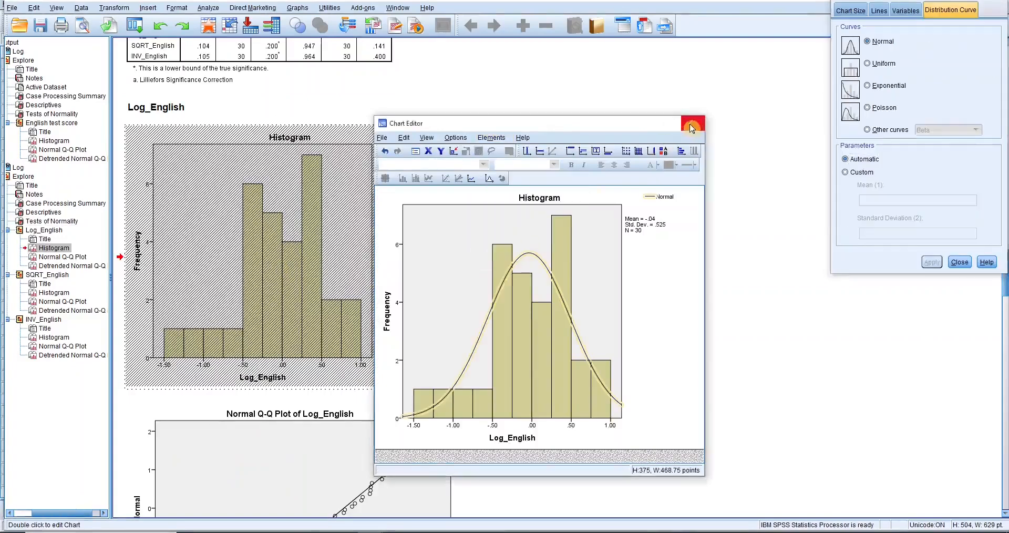
left_click(693, 123)
- Show the normal distribution curve on the SQRT_English histogram and close its chart editor
scroll(245, 330, "down", 2)
scroll(244, 330, "down", 20)
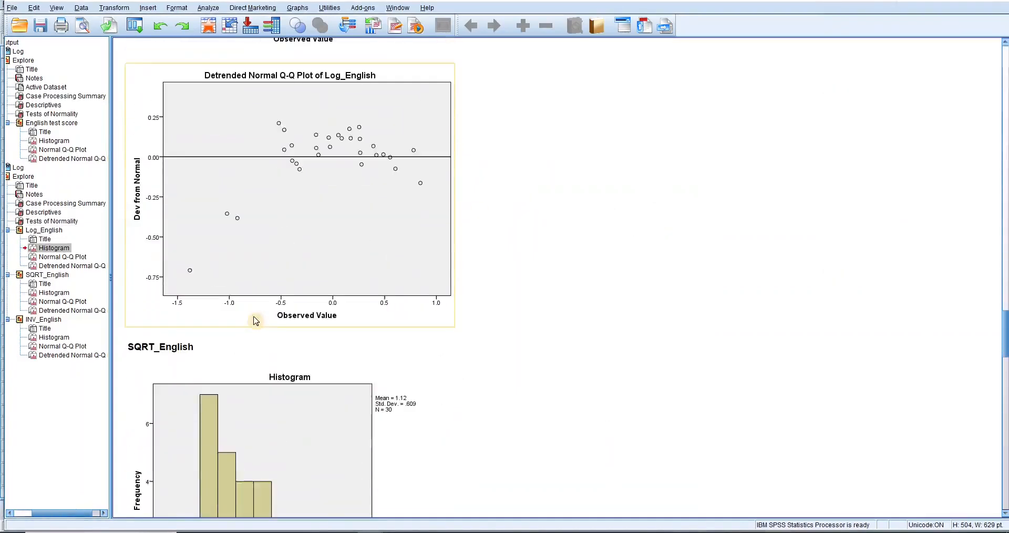
double_click(255, 320)
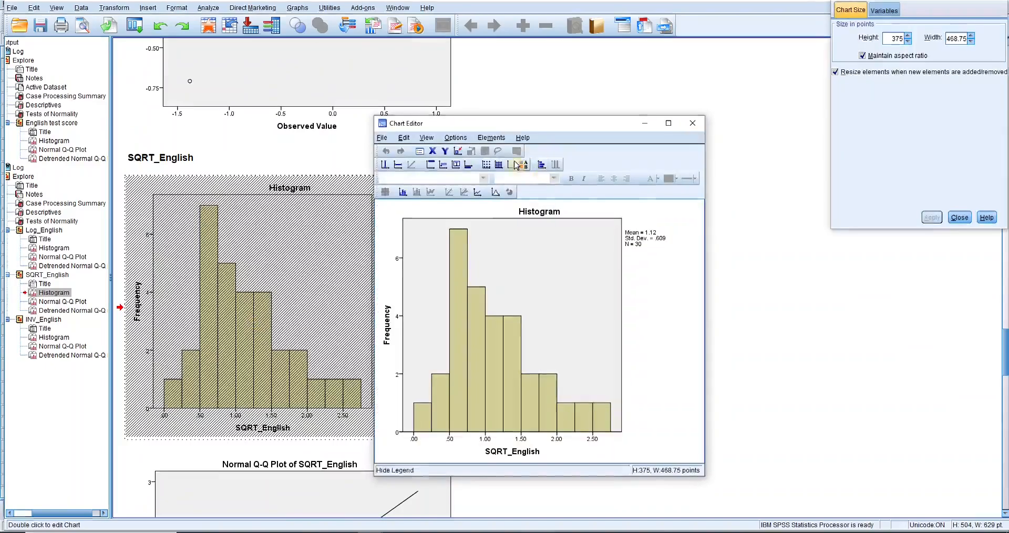
left_click(491, 137)
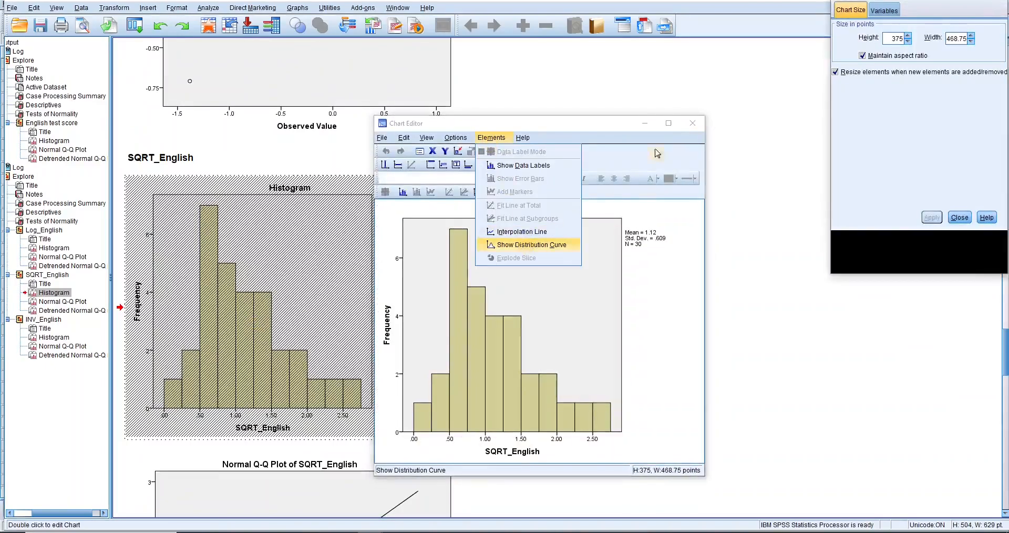
left_click(531, 245)
left_click(692, 123)
- Overlay a normal distribution curve on the INV_English histogram and close its chart editor
scroll(370, 333, "down", 20)
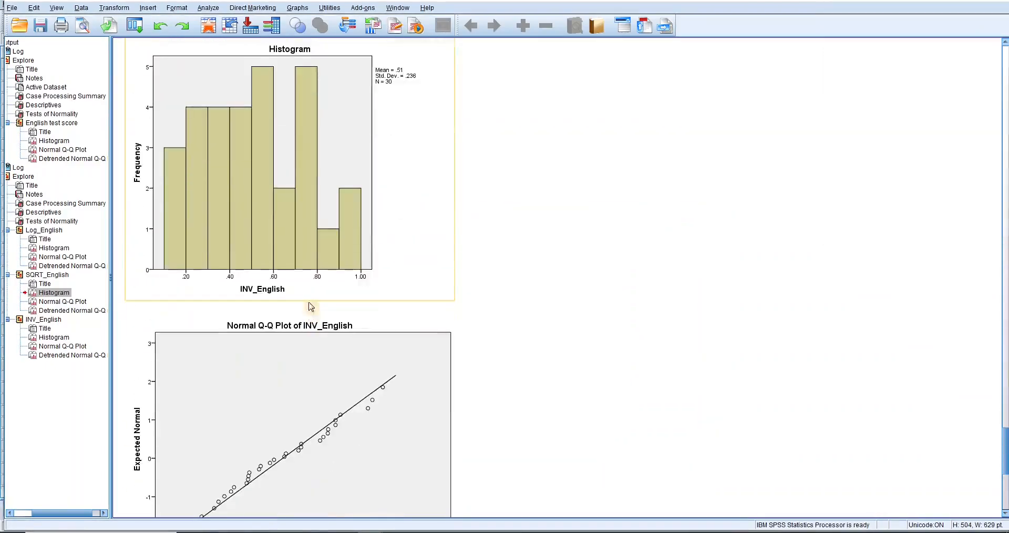
double_click(300, 224)
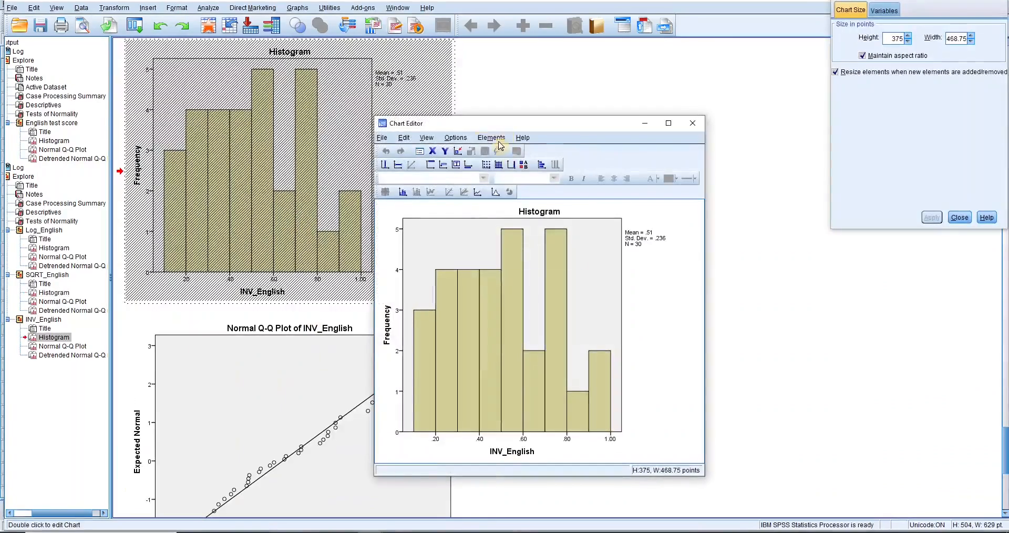
left_click(491, 137)
left_click(526, 245)
left_click(692, 123)
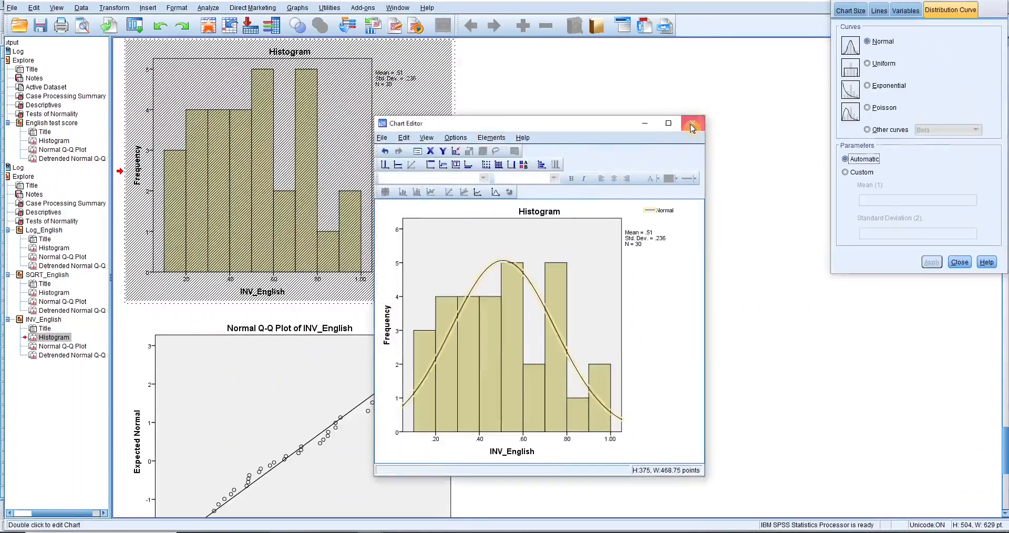
- Compare the Log_English, SQRT_English and INV_English histograms with their normal curves, along with the Q-Q plots and normality tests
scroll(383, 337, "up", 3)
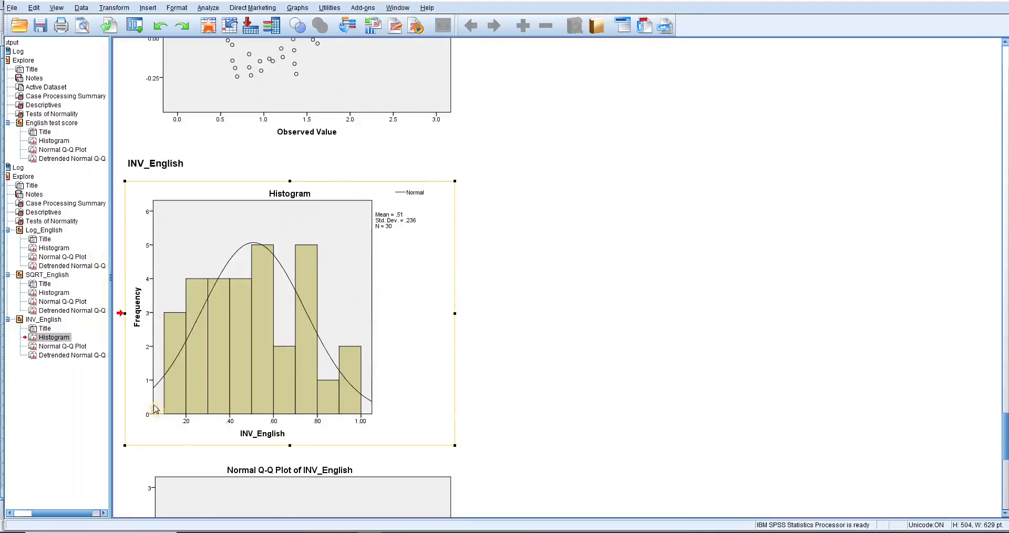
scroll(552, 337, "down", 6)
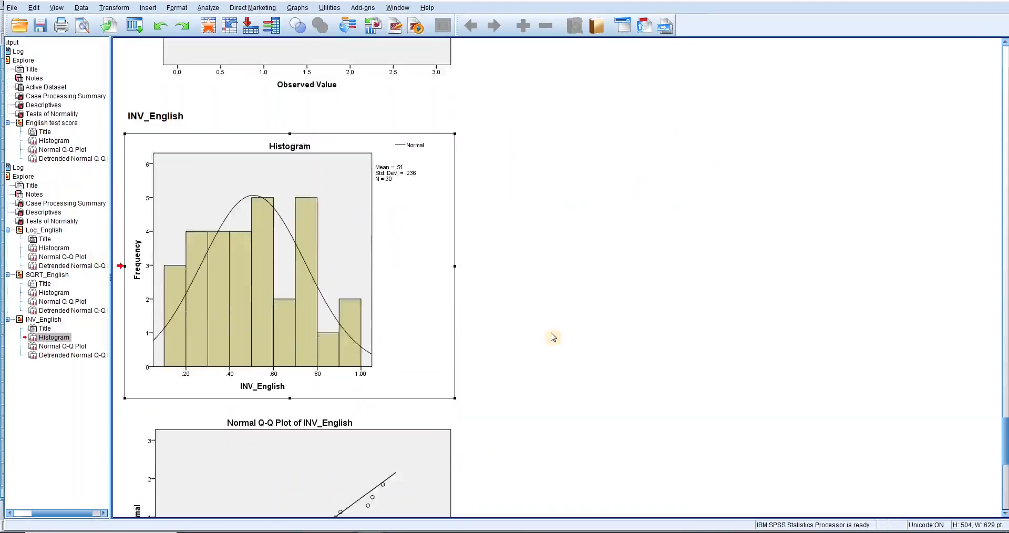
scroll(552, 338, "down", 4)
scroll(550, 338, "up", 8)
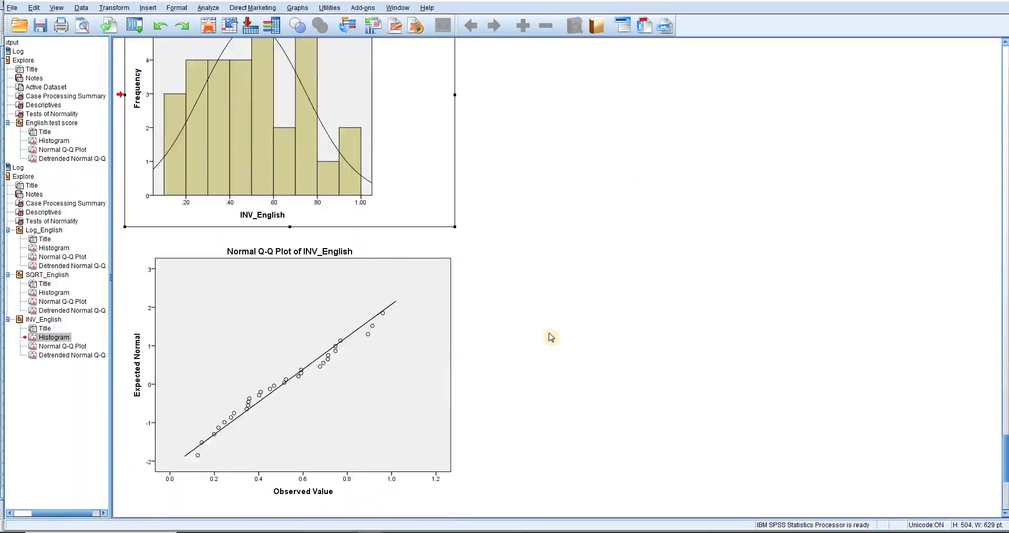
scroll(479, 475, "down", 9)
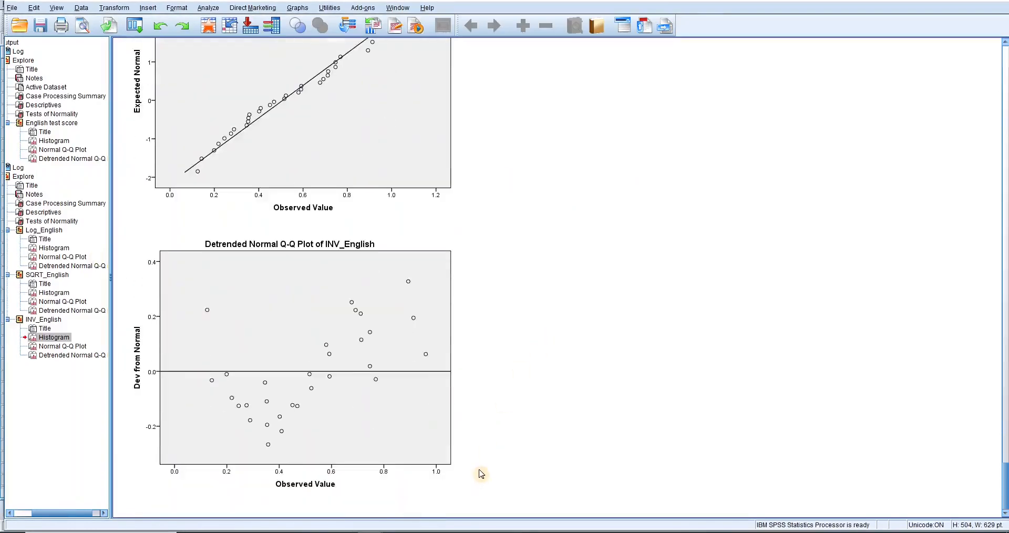
scroll(479, 475, "up", 11)
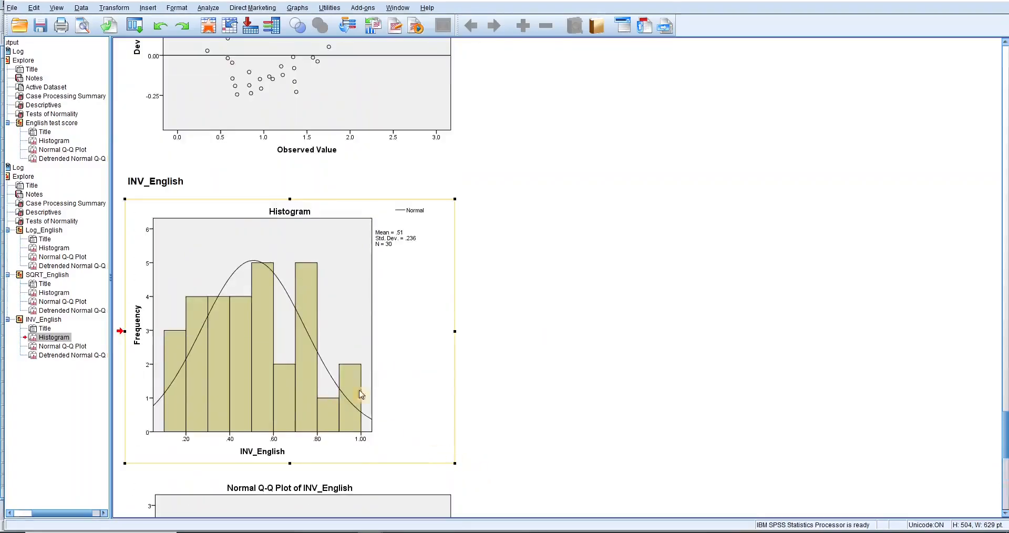
scroll(361, 394, "up", 20)
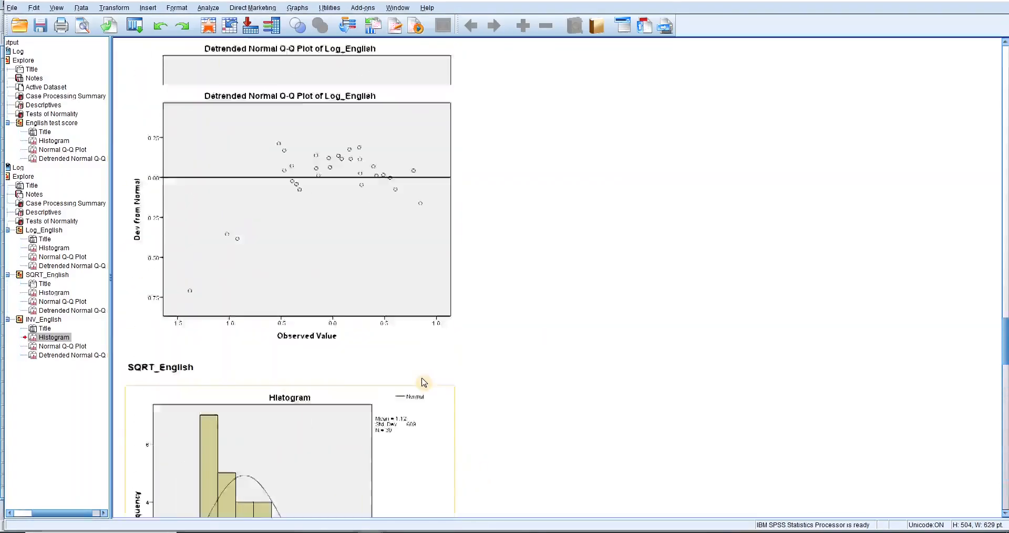
scroll(424, 382, "up", 14)
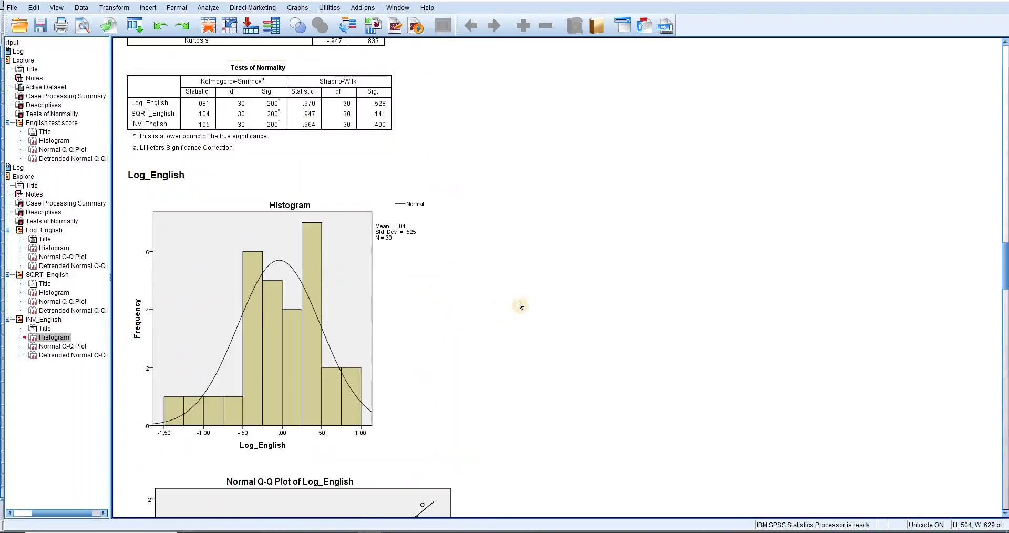
scroll(420, 295, "down", 4)
left_click(277, 187)
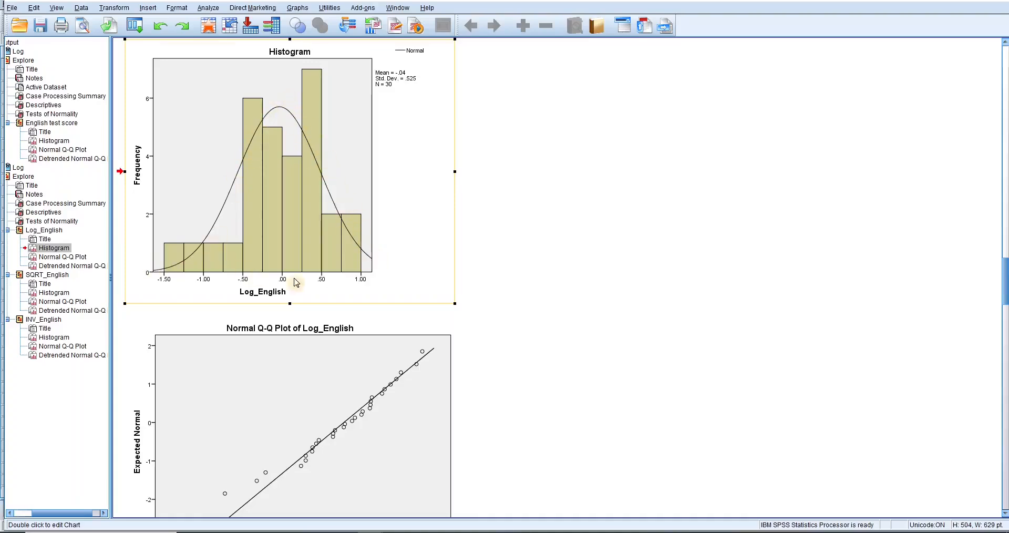
scroll(295, 279, "down", 10)
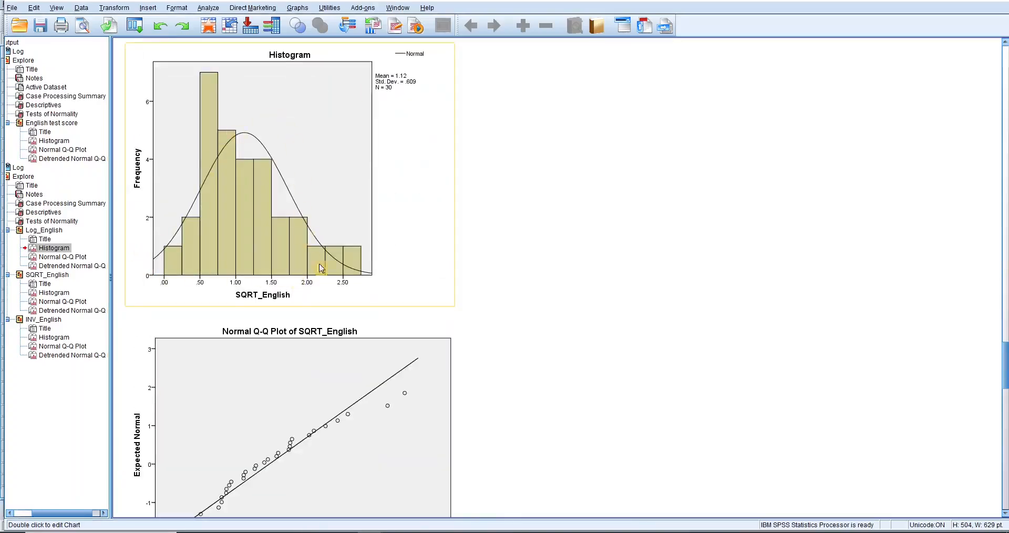
scroll(363, 273, "down", 10)
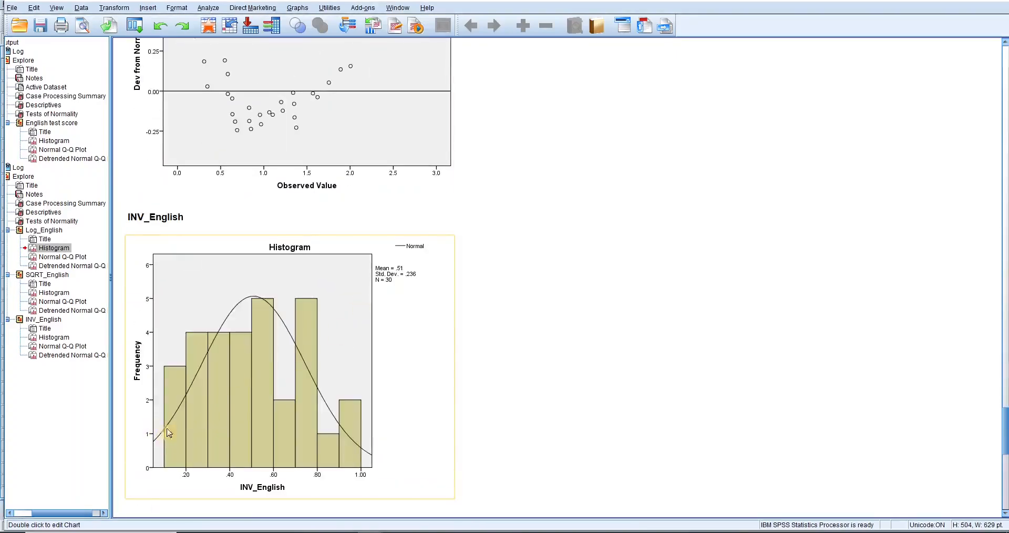
- Compare the normal Q-Q plots of Log_English, SQRT_English and INV_English, then check the Tests of Normality table for the three variables
scroll(387, 439, "up", 18)
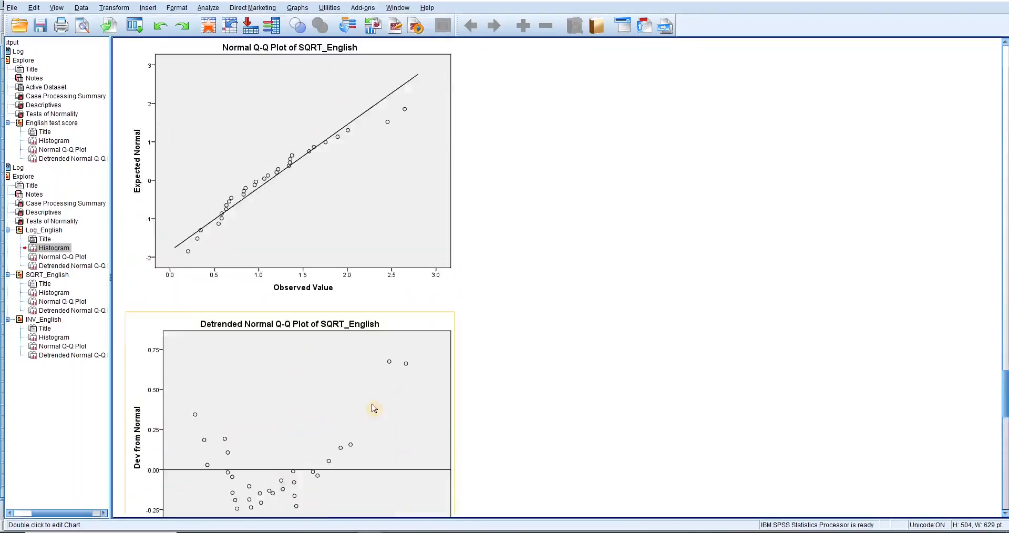
scroll(327, 352, "down", 5)
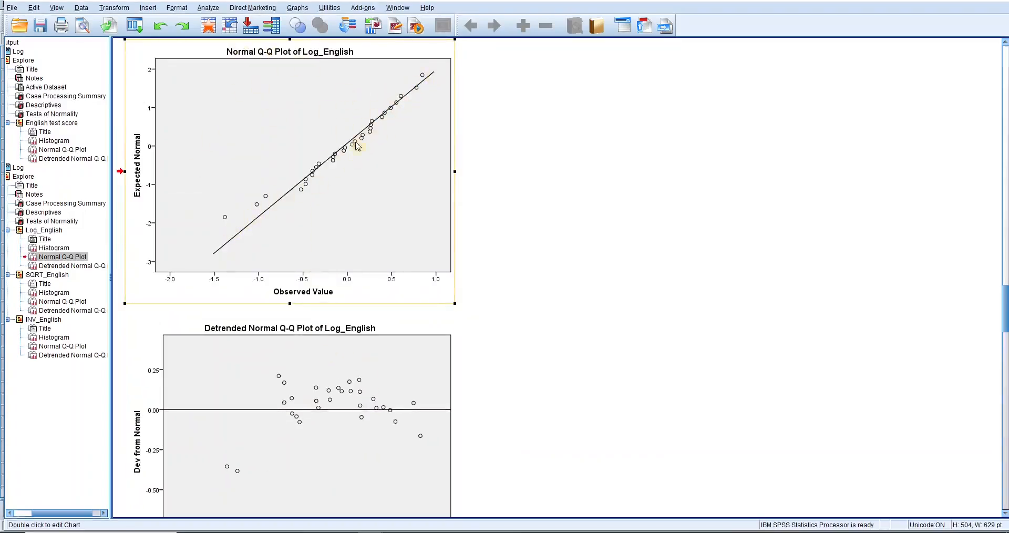
scroll(345, 269, "down", 10)
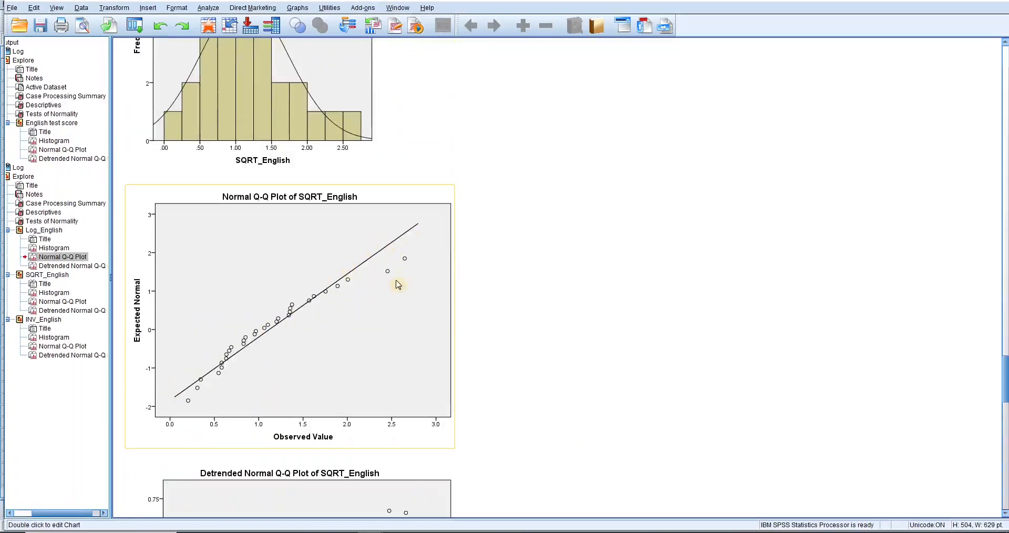
scroll(398, 284, "down", 10)
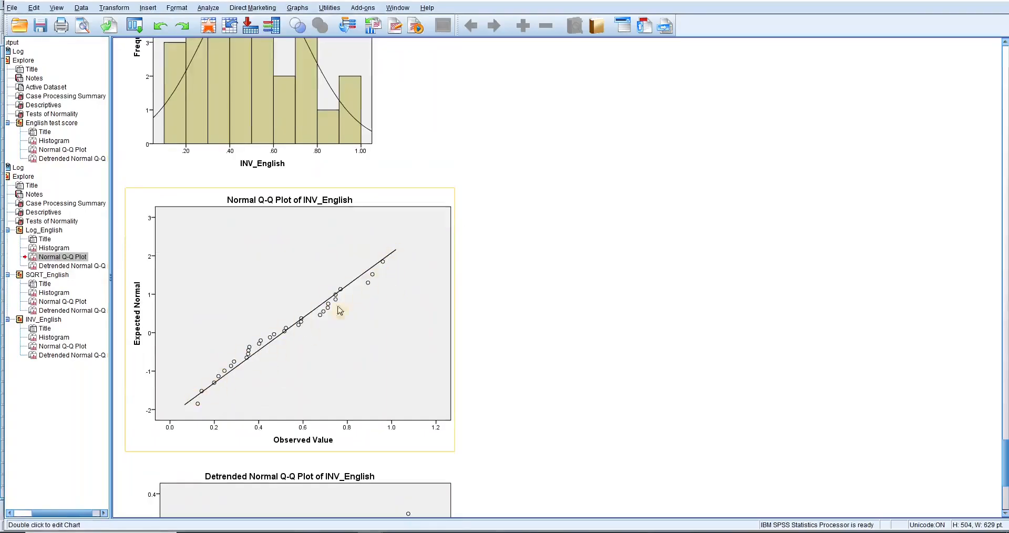
scroll(372, 295, "up", 10)
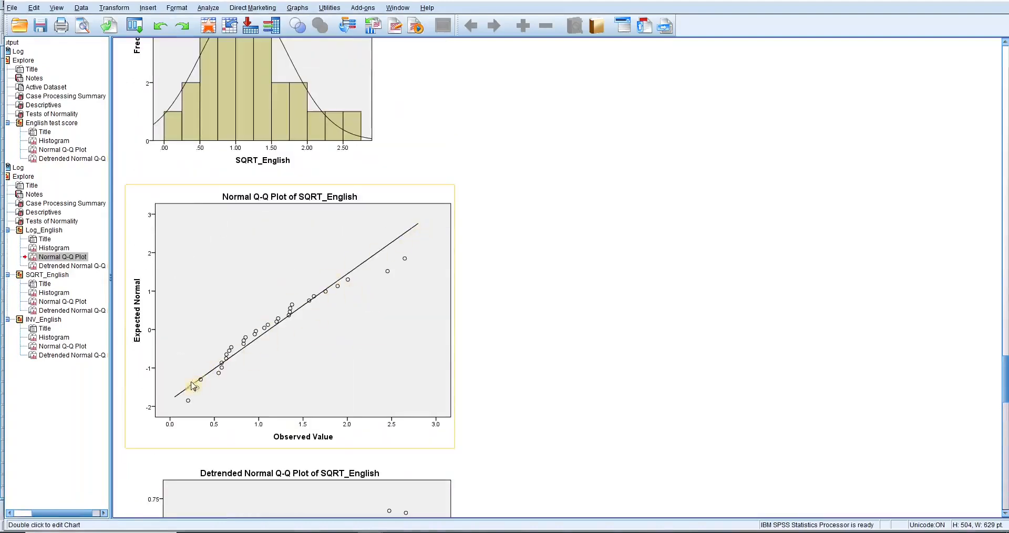
scroll(192, 386, "up", 15)
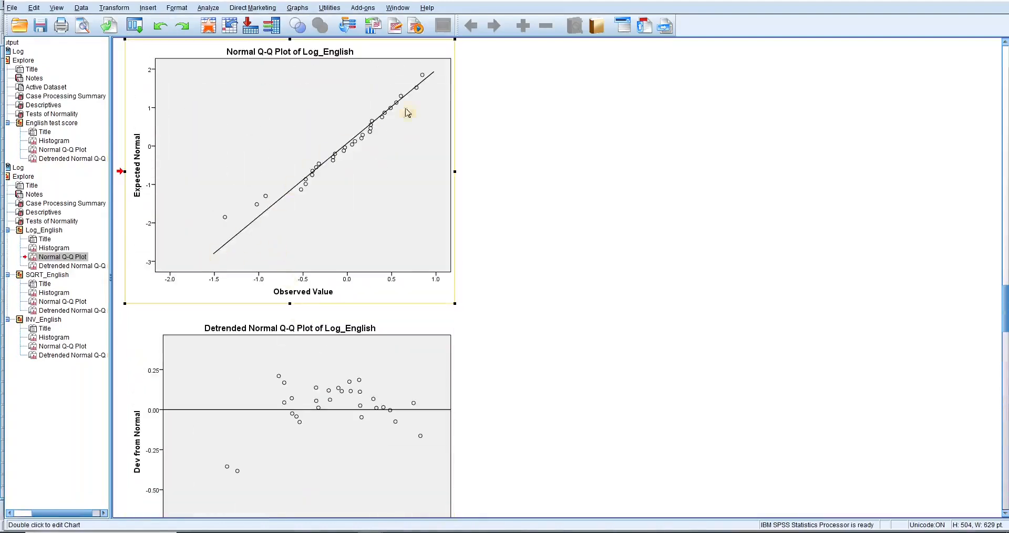
scroll(303, 228, "up", 5)
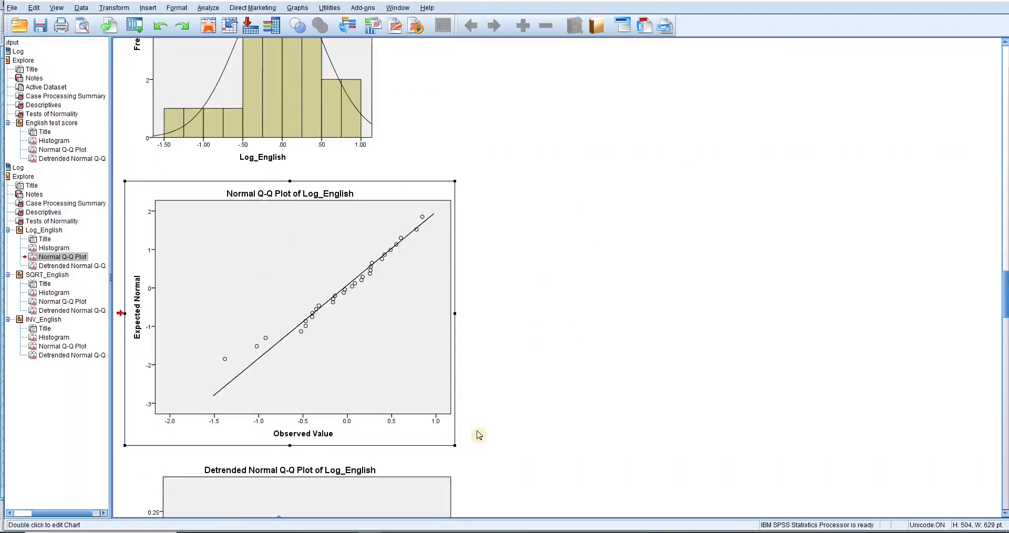
scroll(478, 434, "up", 15)
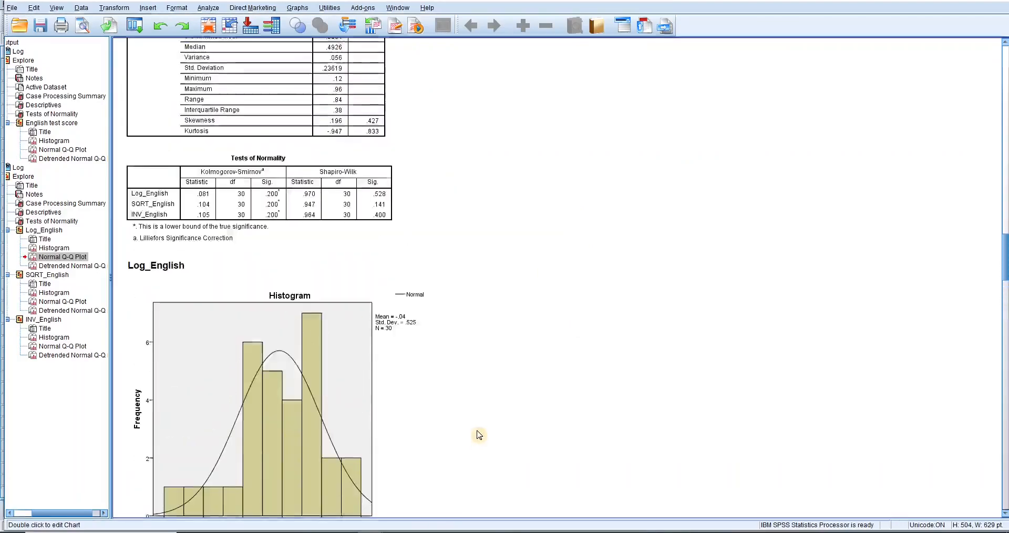
scroll(479, 434, "down", 3)
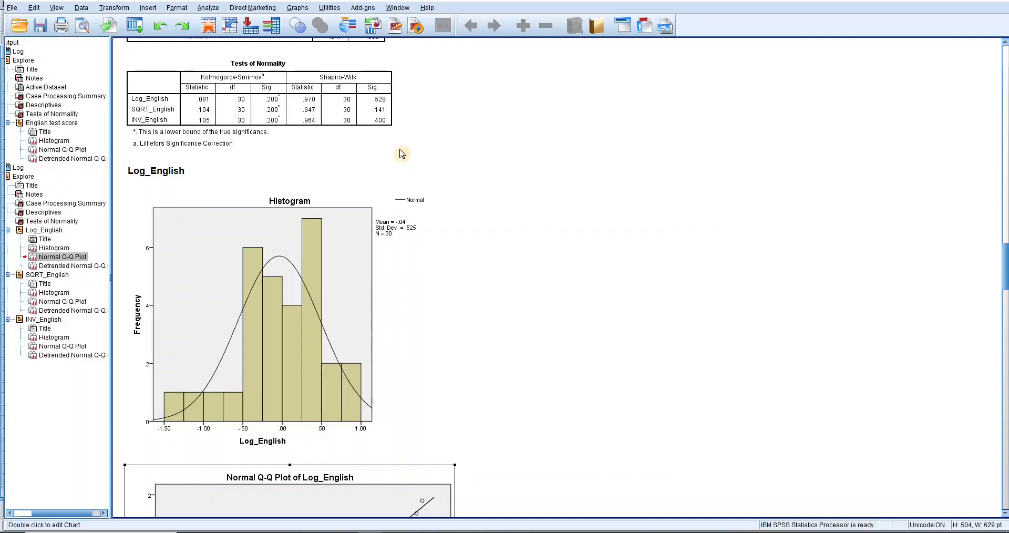
- Review the original English test score's descriptives, normality tests and plots against the descriptives and normality tests of the transformed variables
scroll(441, 225, "up", 9)
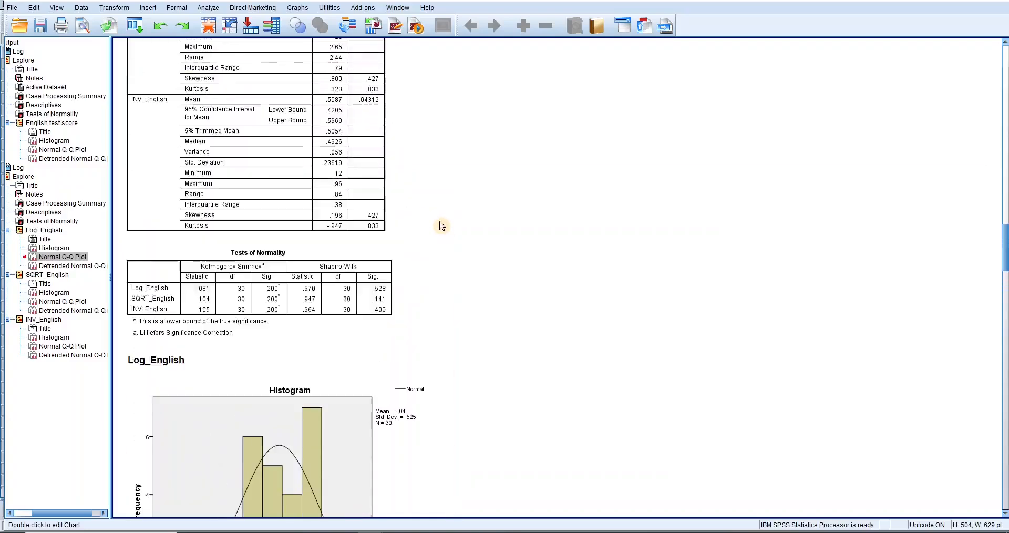
scroll(441, 225, "up", 20)
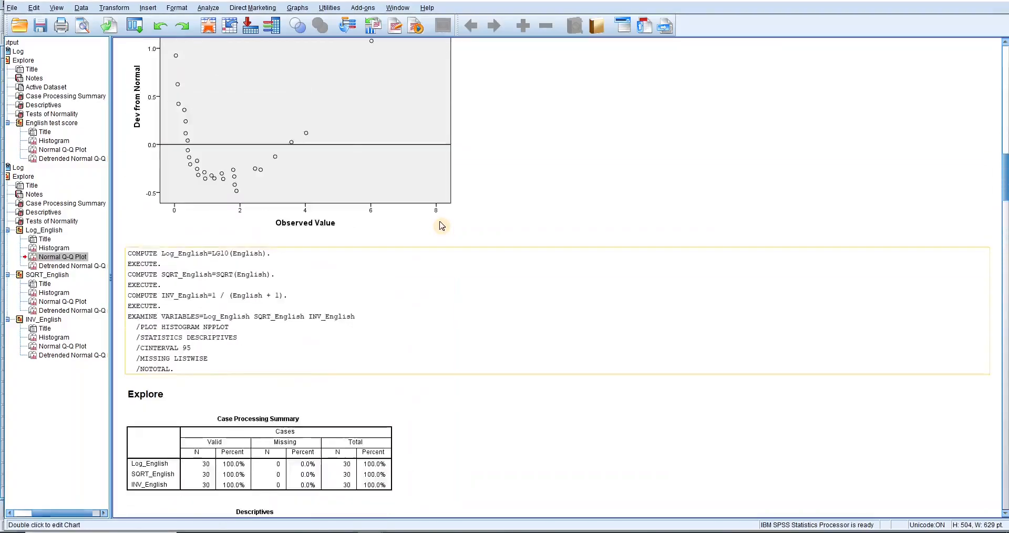
scroll(441, 225, "up", 12)
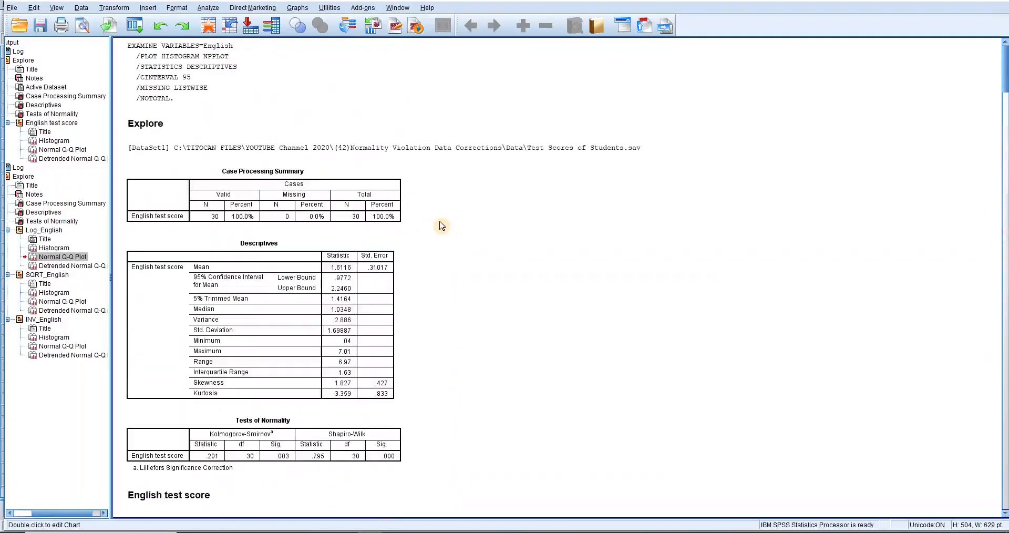
scroll(441, 225, "down", 6)
scroll(441, 225, "up", 2)
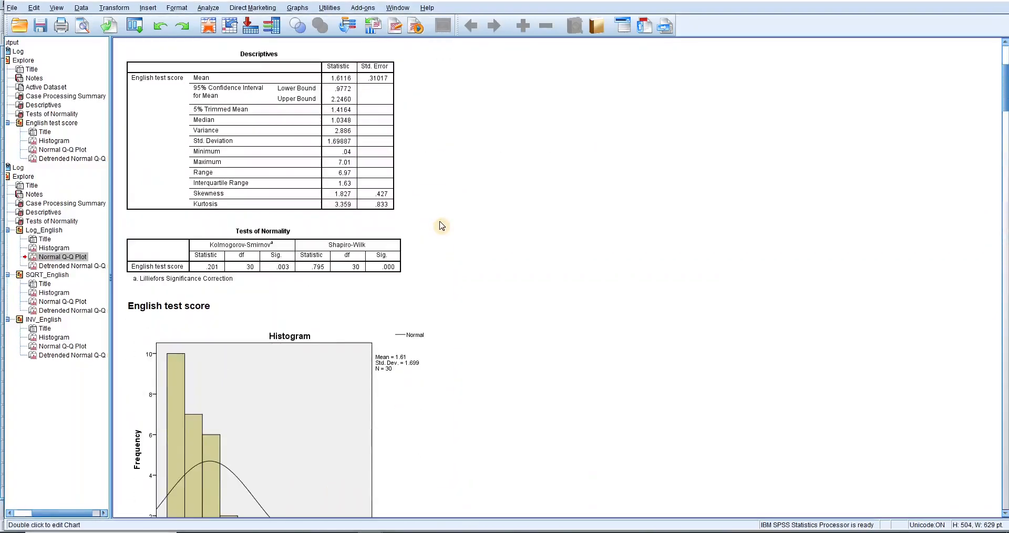
scroll(442, 226, "down", 6)
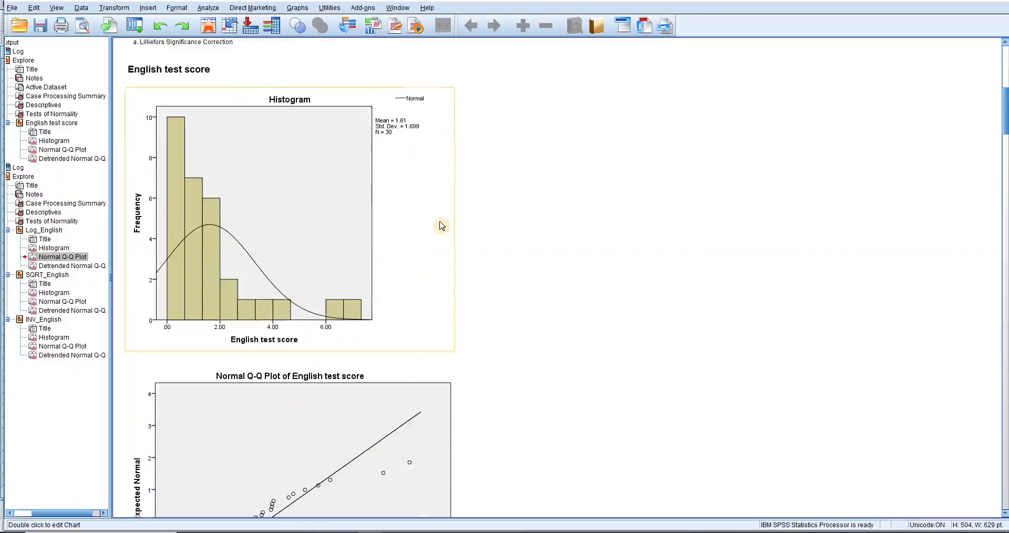
scroll(441, 226, "down", 10)
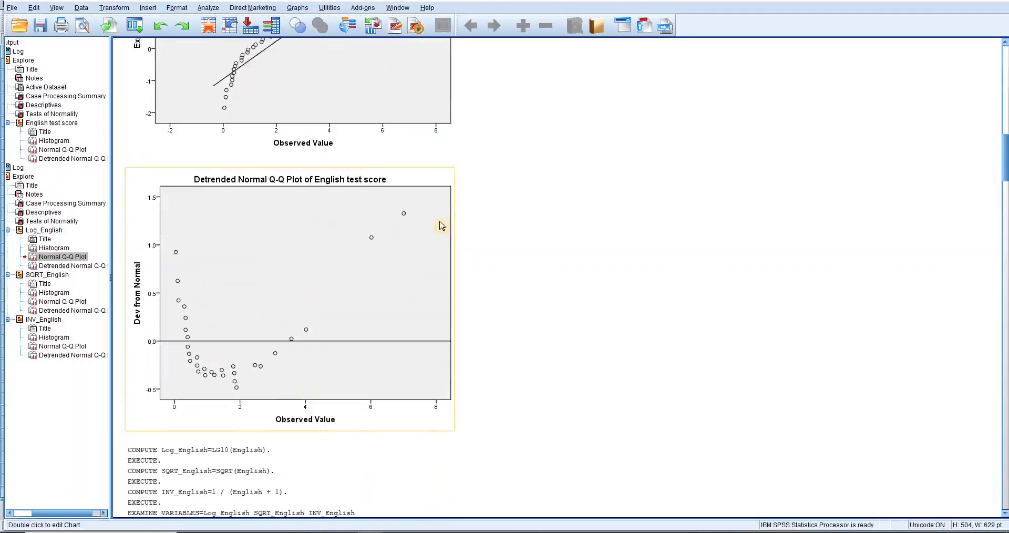
scroll(441, 226, "down", 12)
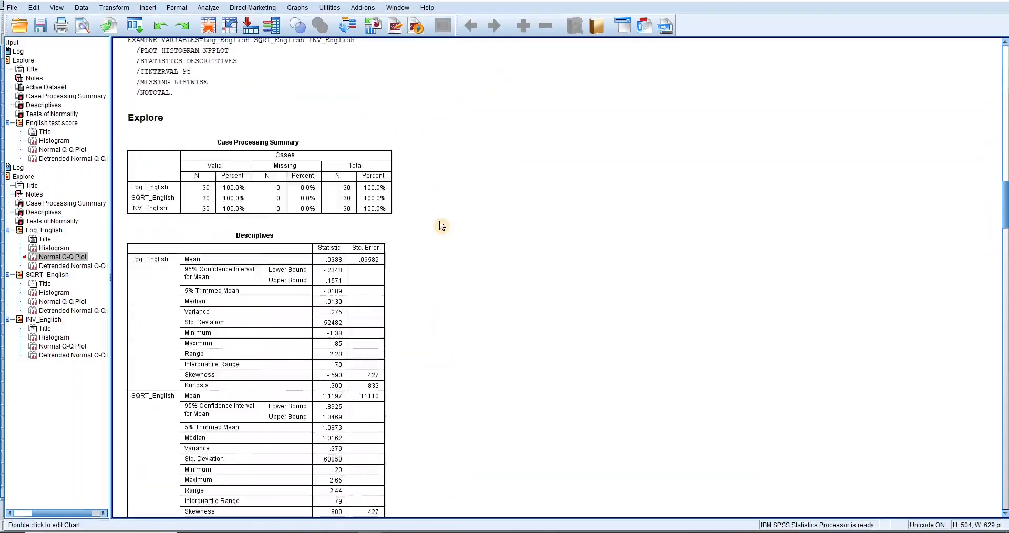
scroll(441, 226, "down", 6)
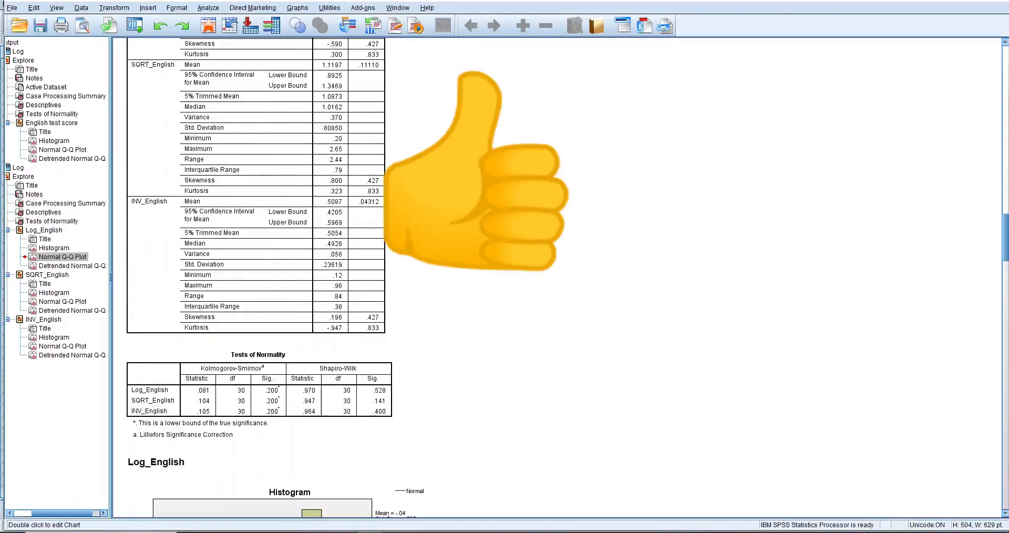